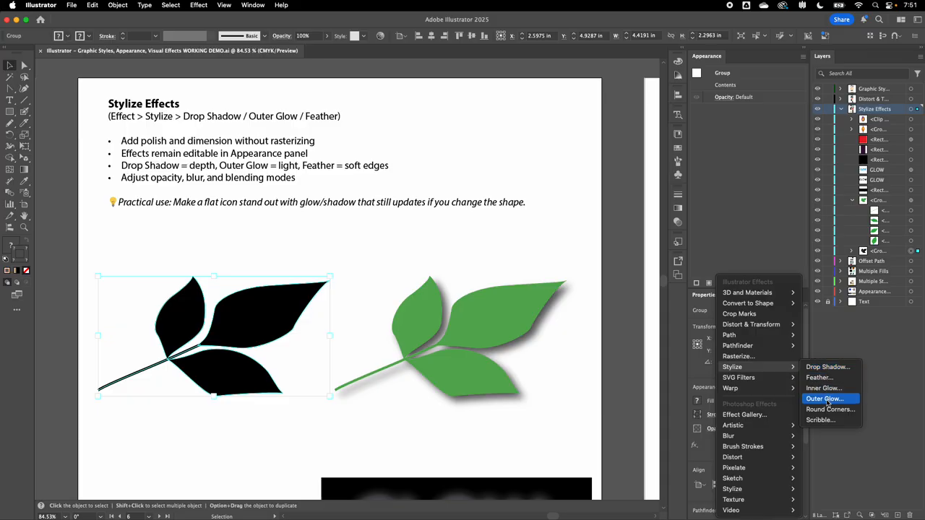
Inspect the green leaf group and its stem path to see which effects are applied to them.
{"action": "left_click", "coordinate": [460, 235]}
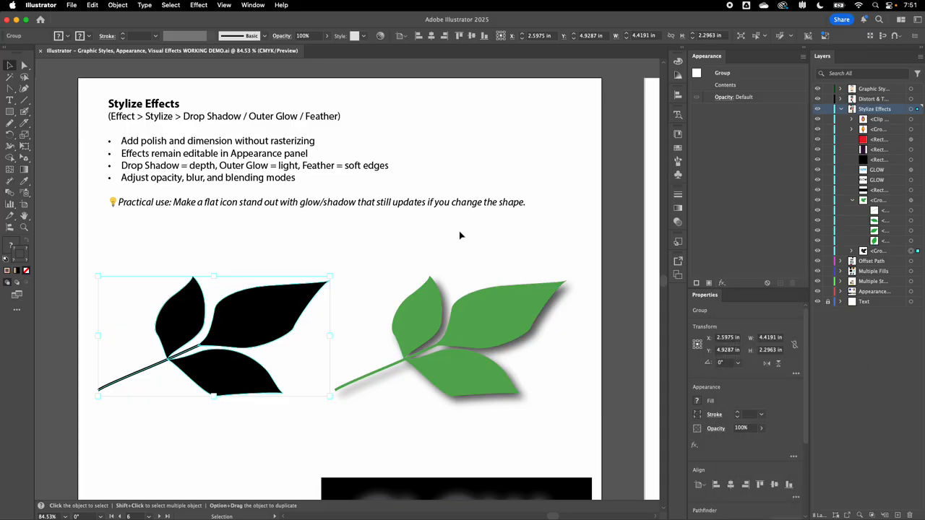
{"action": "scroll", "coordinate": [428, 269], "scroll_direction": "down", "scroll_amount": 1}
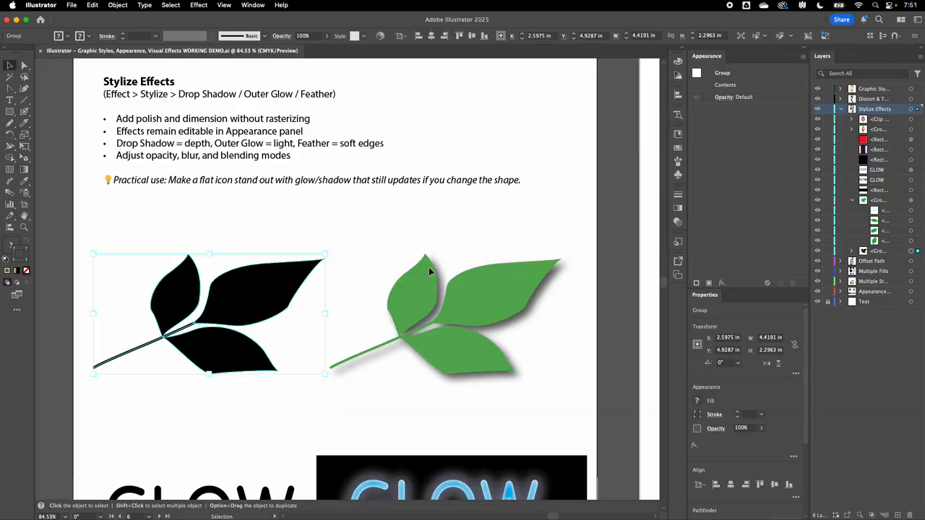
{"action": "scroll", "coordinate": [429, 269], "scroll_direction": "down", "scroll_amount": 1}
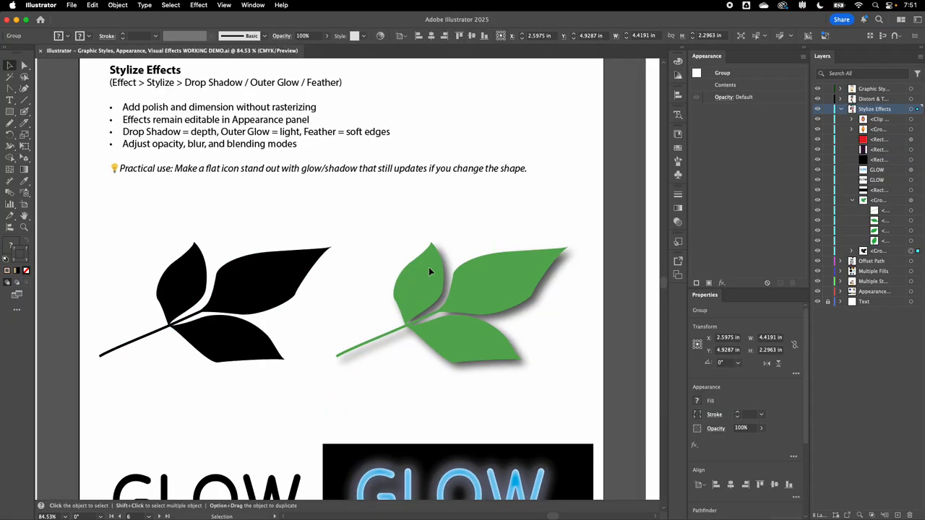
{"action": "left_click", "coordinate": [498, 282]}
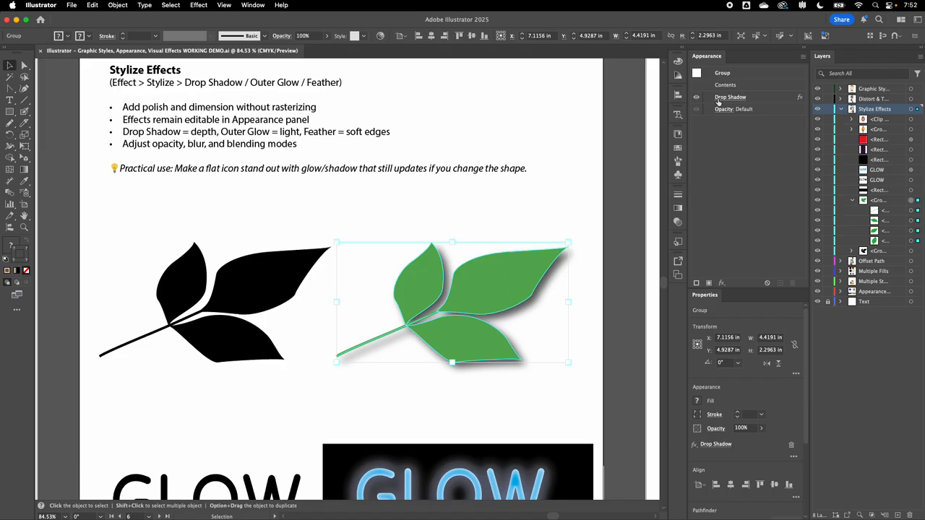
{"action": "left_click", "coordinate": [910, 210]}
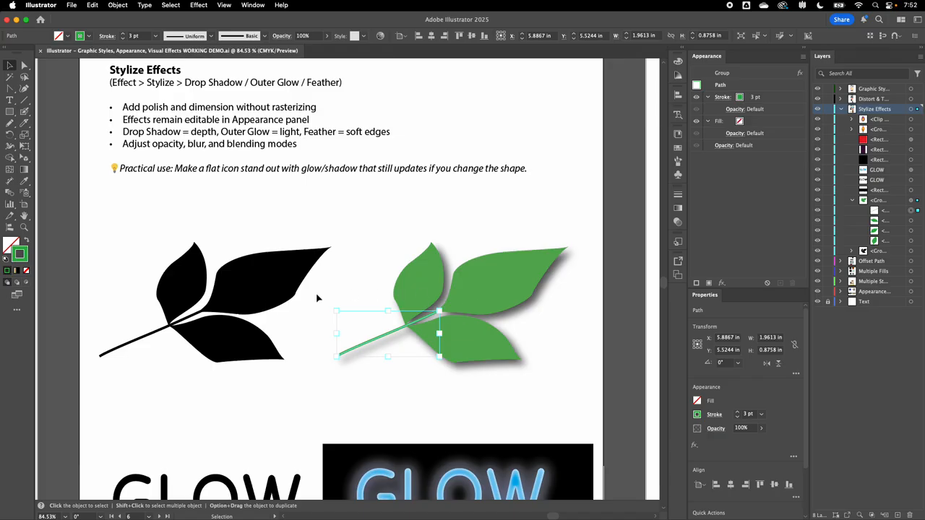
Nudge the black leaf group slightly up and right, and enter and leave isolation mode on it.
{"action": "left_click_drag", "start_coordinate": [282, 291], "coordinate": [291, 283]}
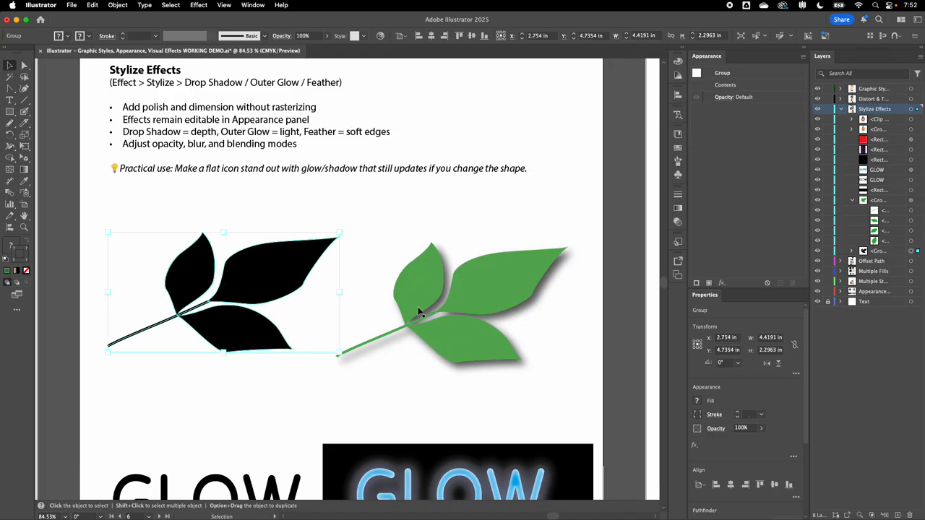
{"action": "left_click", "coordinate": [504, 279]}
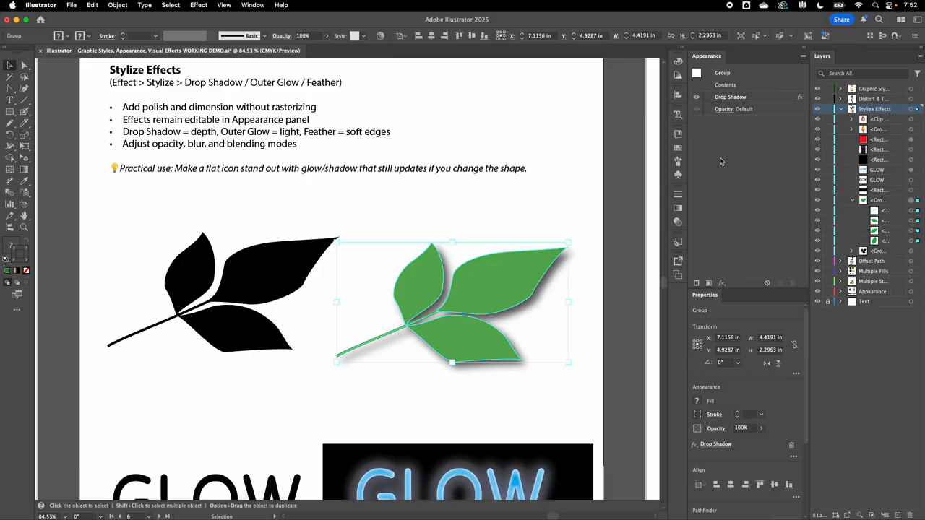
{"action": "double_click", "coordinate": [262, 282]}
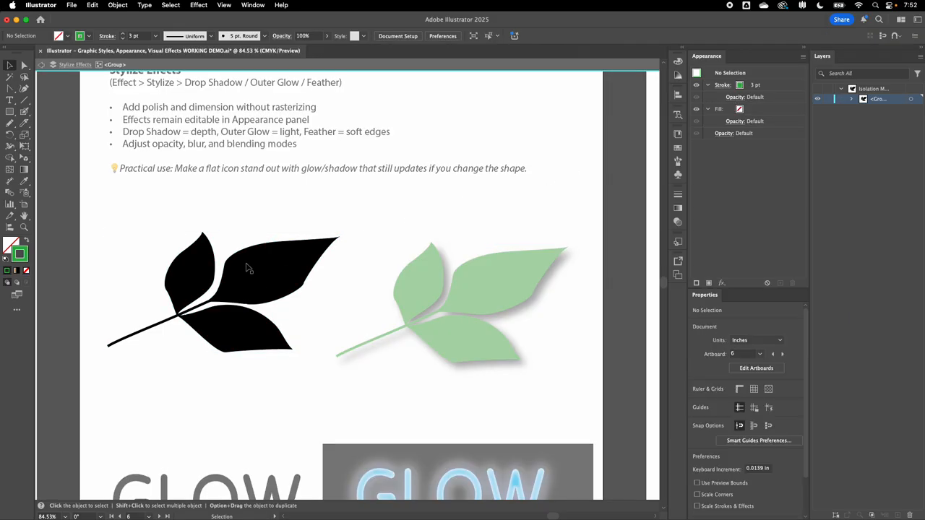
{"action": "double_click", "coordinate": [315, 277]}
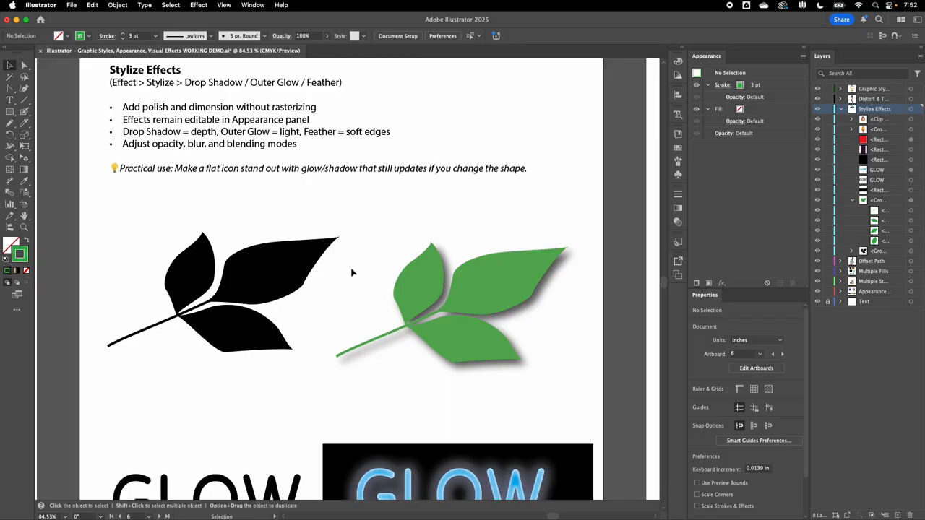
Apply a Drop Shadow to the black leaf group: Multiply, 75% opacity, X offset 0.375 in, Y offset 0.5 in, blur 0.125 in.
{"action": "left_click", "coordinate": [254, 281]}
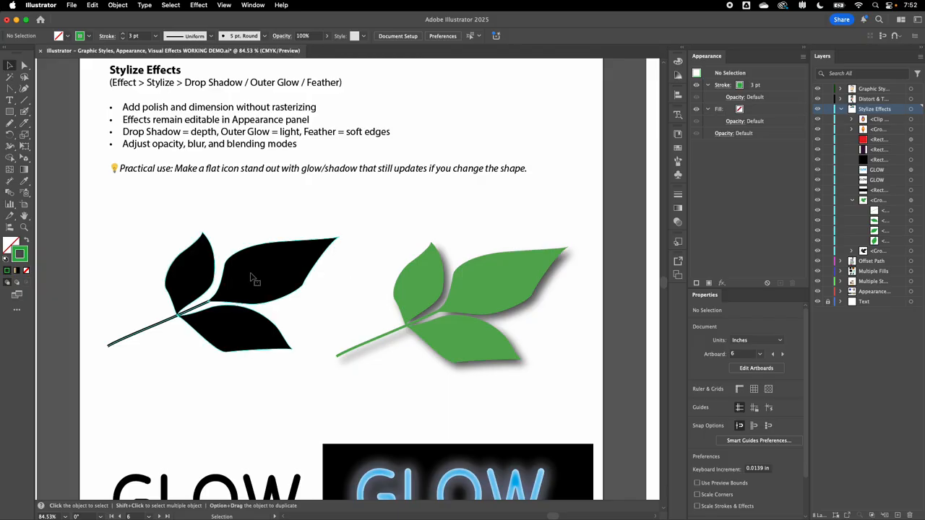
{"action": "left_click", "coordinate": [721, 282]}
{"action": "mouse_move", "coordinate": [750, 373]}
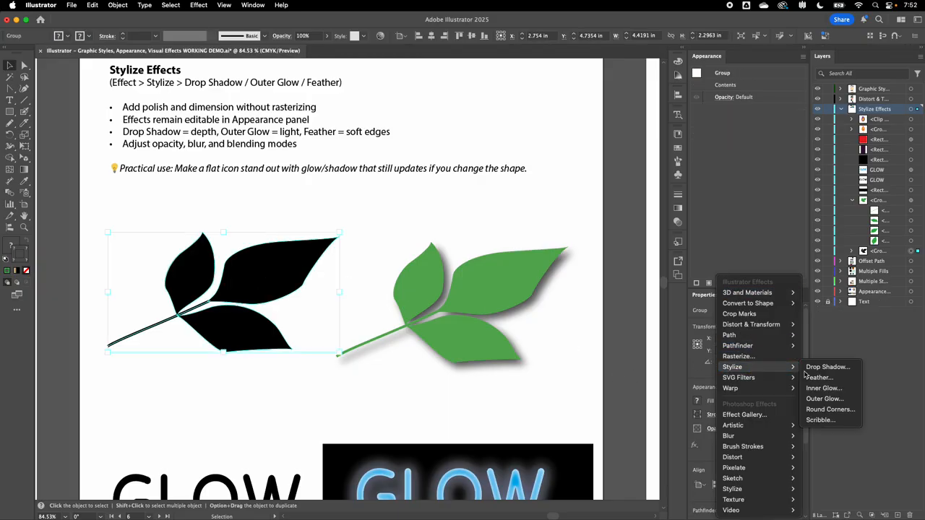
{"action": "left_click", "coordinate": [823, 368]}
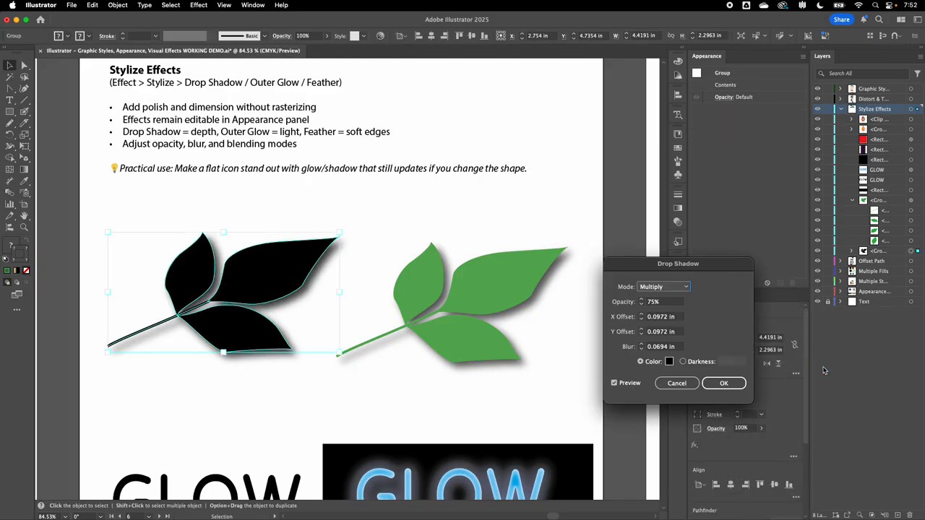
{"action": "left_click", "coordinate": [661, 289]}
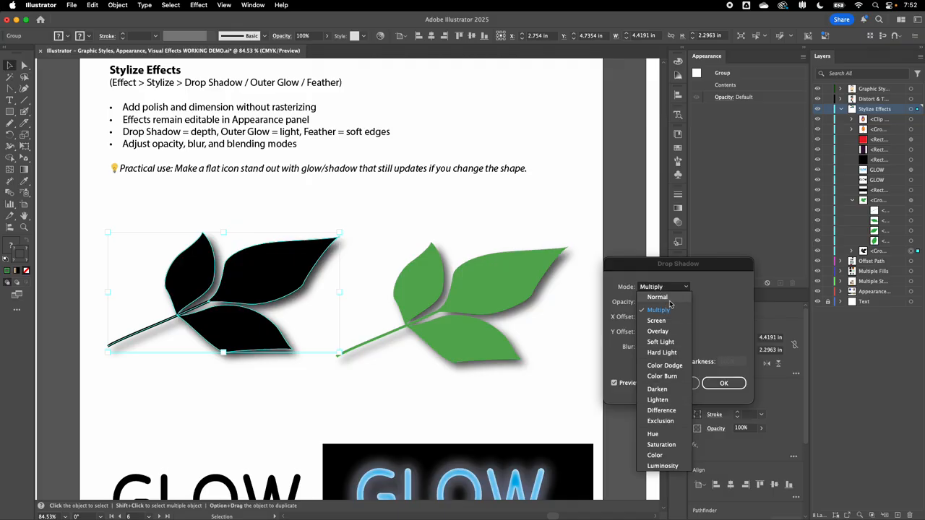
{"action": "left_click", "coordinate": [726, 293]}
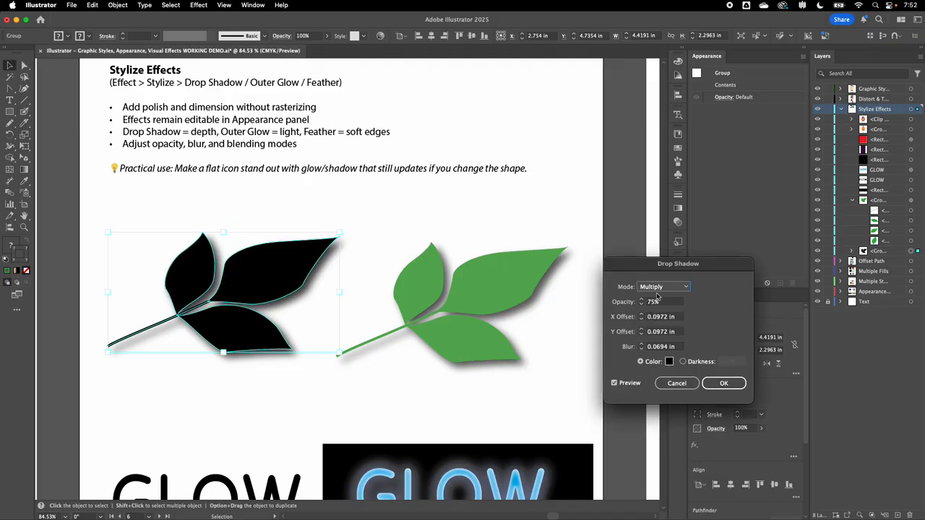
{"action": "left_click", "coordinate": [642, 320]}
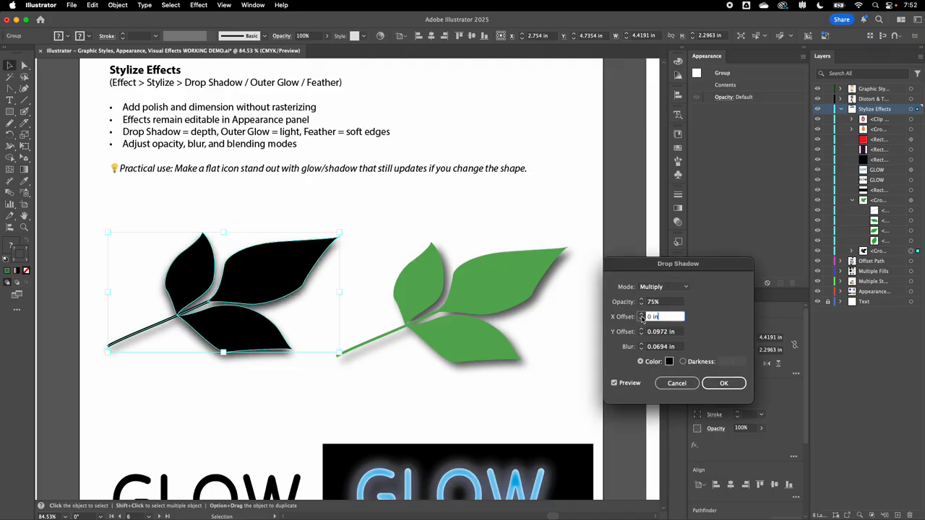
{"action": "left_click", "coordinate": [641, 314]}
{"action": "left_click", "coordinate": [641, 314]}
{"action": "left_click", "coordinate": [641, 315]}
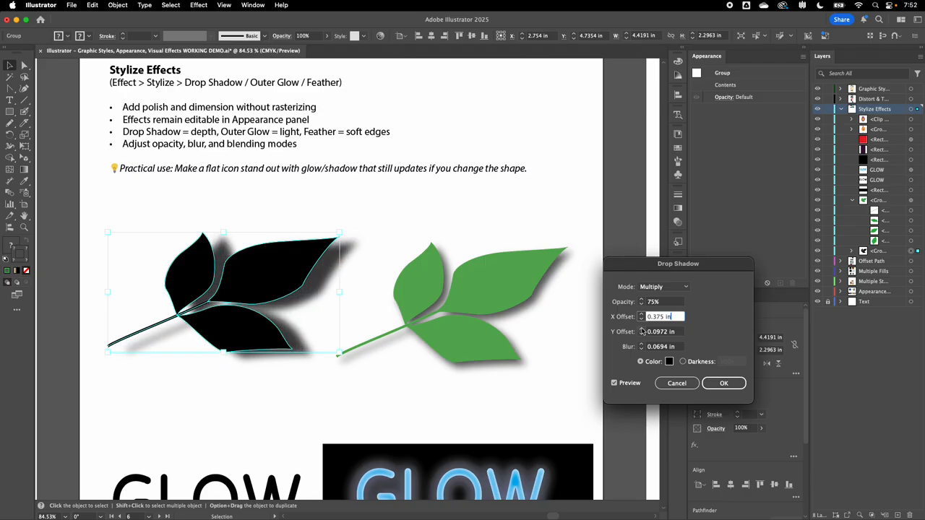
{"action": "left_click", "coordinate": [641, 328]}
{"action": "left_click", "coordinate": [641, 329]}
{"action": "left_click", "coordinate": [641, 328]}
{"action": "left_click", "coordinate": [641, 329]}
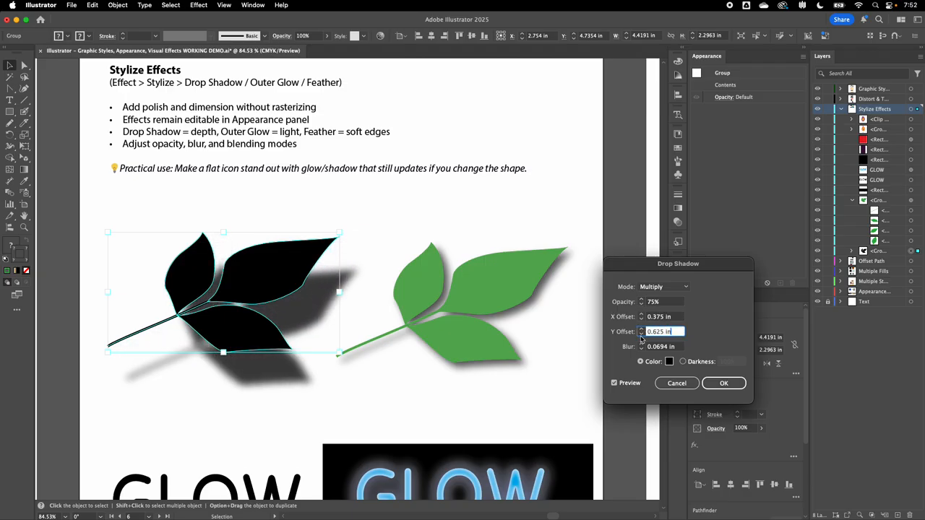
{"action": "left_click", "coordinate": [641, 344]}
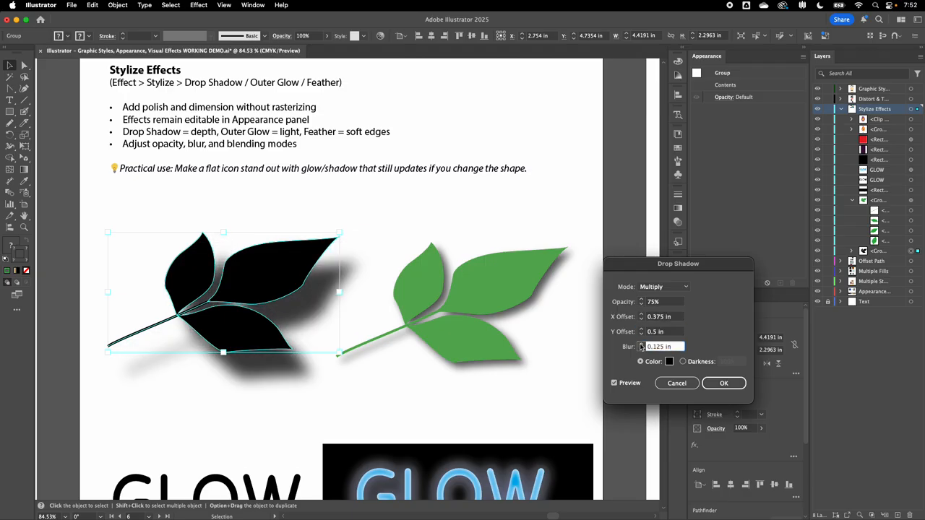
{"action": "left_click", "coordinate": [722, 383]}
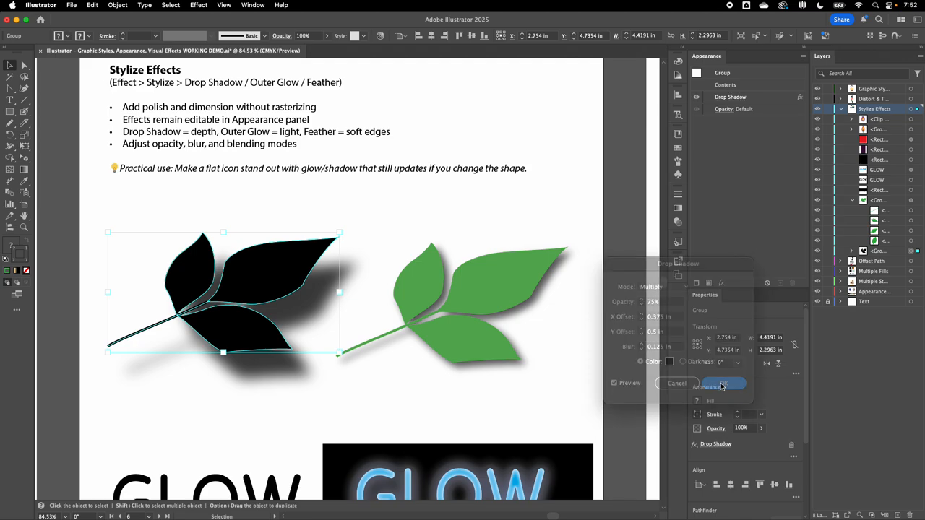
Select the plain and the neon GLOW texts in turn to compare their appearance attributes.
{"action": "left_click", "coordinate": [512, 360]}
{"action": "scroll", "coordinate": [515, 378], "scroll_direction": "down", "scroll_amount": 3}
{"action": "scroll", "coordinate": [514, 376], "scroll_direction": "down", "scroll_amount": 2}
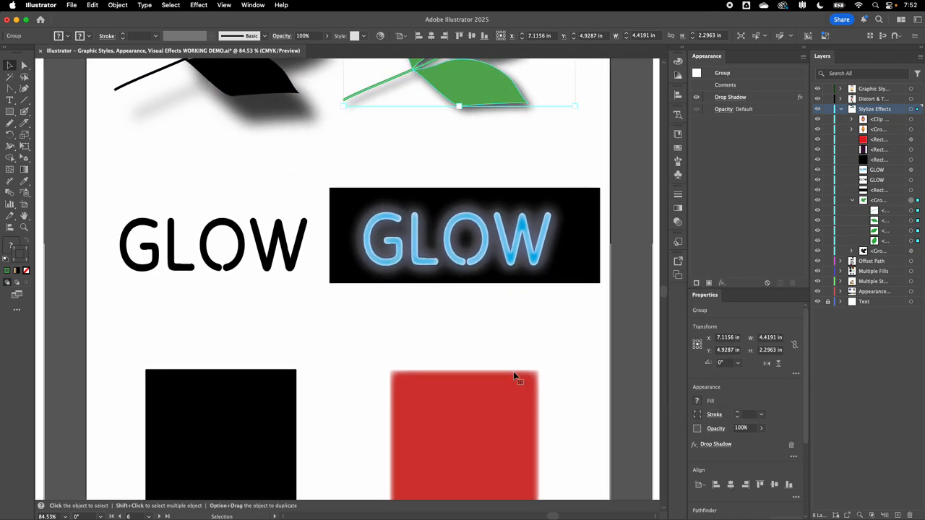
{"action": "left_click", "coordinate": [240, 263]}
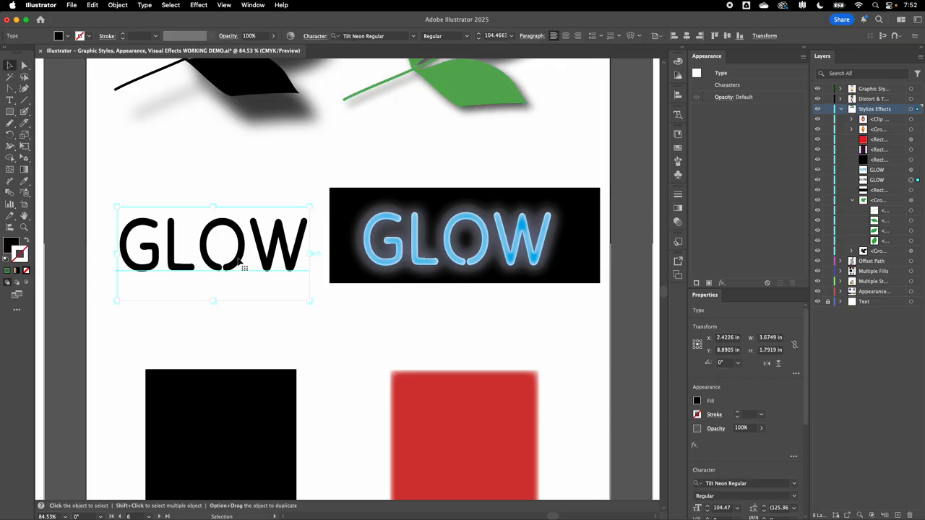
{"action": "left_click", "coordinate": [449, 245]}
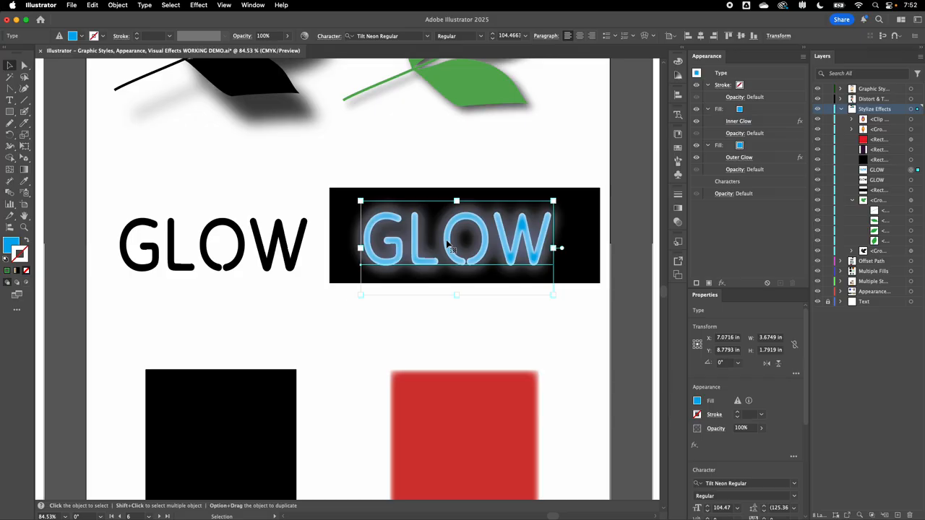
Zoom in on the neon GLOW text and nudge it slightly upward.
{"action": "scroll", "coordinate": [449, 245], "scroll_direction": "right", "scroll_amount": 3}
{"action": "scroll", "coordinate": [449, 245], "scroll_direction": "up", "scroll_amount": 1}
{"action": "mouse_move", "coordinate": [424, 248]}
{"action": "left_mouse_down"}
{"action": "mouse_move", "coordinate": [413, 216]}
{"action": "mouse_move", "coordinate": [418, 282]}
{"action": "mouse_move", "coordinate": [419, 239]}
{"action": "left_mouse_up"}
{"action": "scroll", "coordinate": [441, 197], "scroll_direction": "up", "scroll_amount": 3}
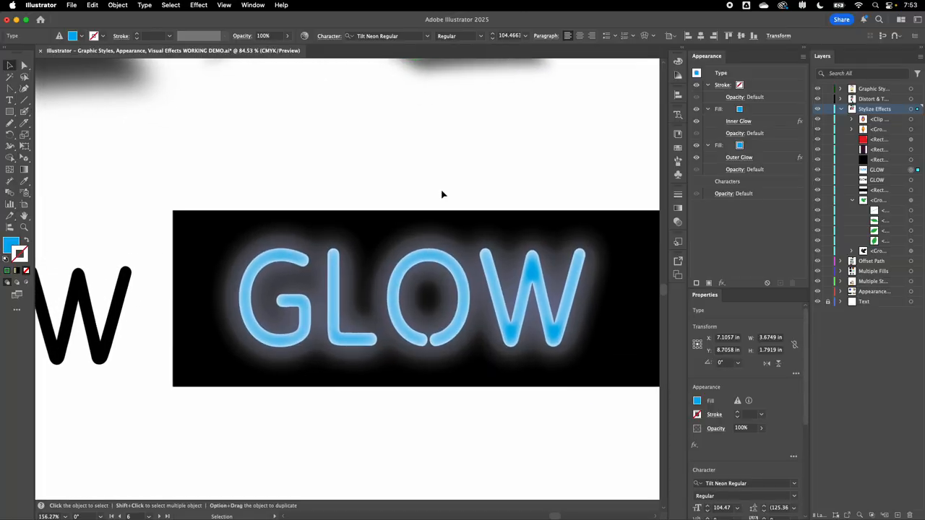
{"action": "scroll", "coordinate": [443, 193], "scroll_direction": "down", "scroll_amount": 3}
{"action": "scroll", "coordinate": [443, 194], "scroll_direction": "right", "scroll_amount": 3}
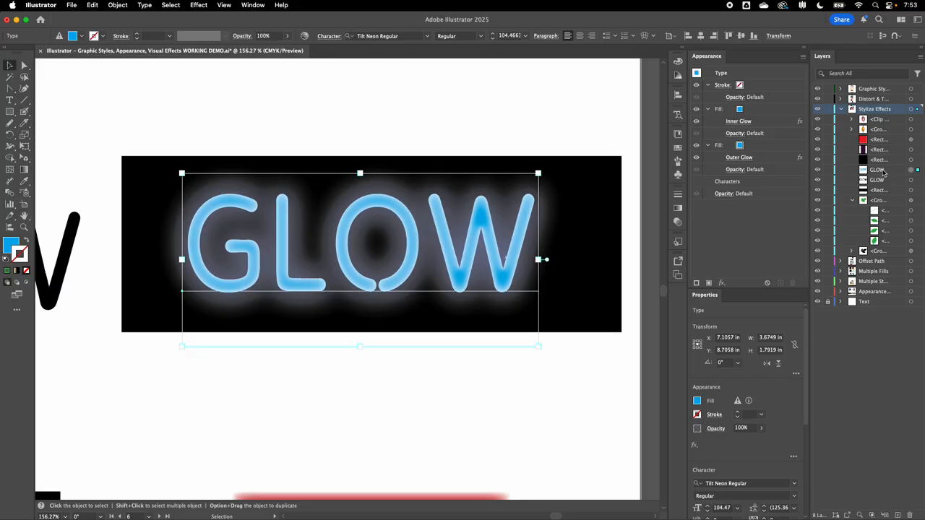
Open the Outer Glow settings on the text's second fill and review its mode, opacity and blur.
{"action": "left_click", "coordinate": [741, 148]}
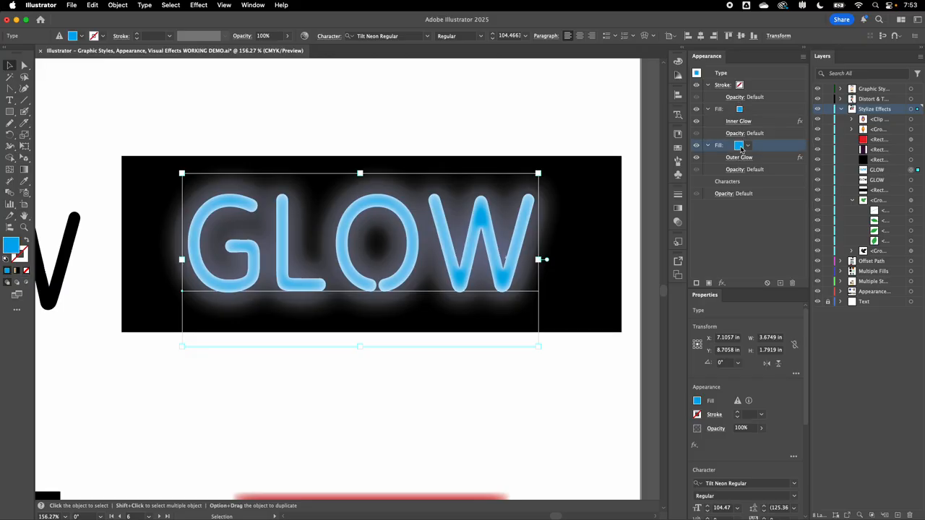
{"action": "left_click", "coordinate": [722, 283]}
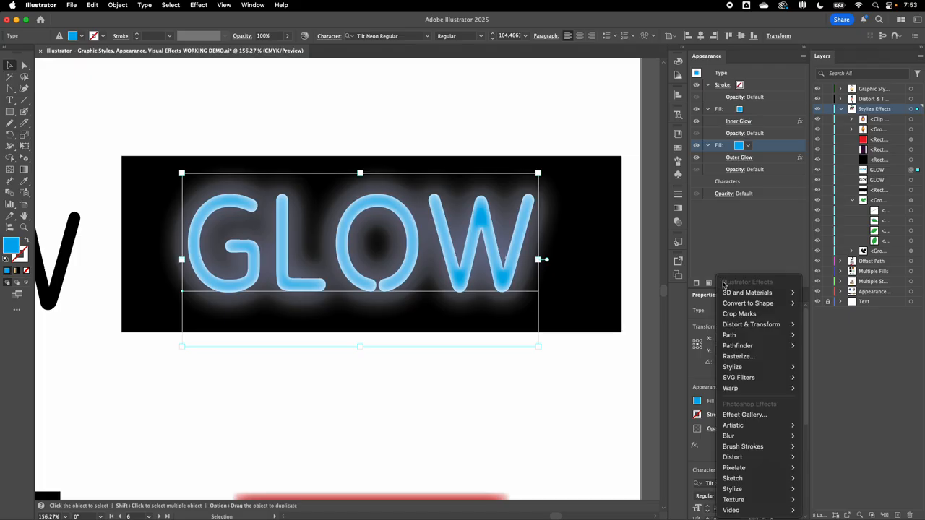
{"action": "mouse_move", "coordinate": [737, 367]}
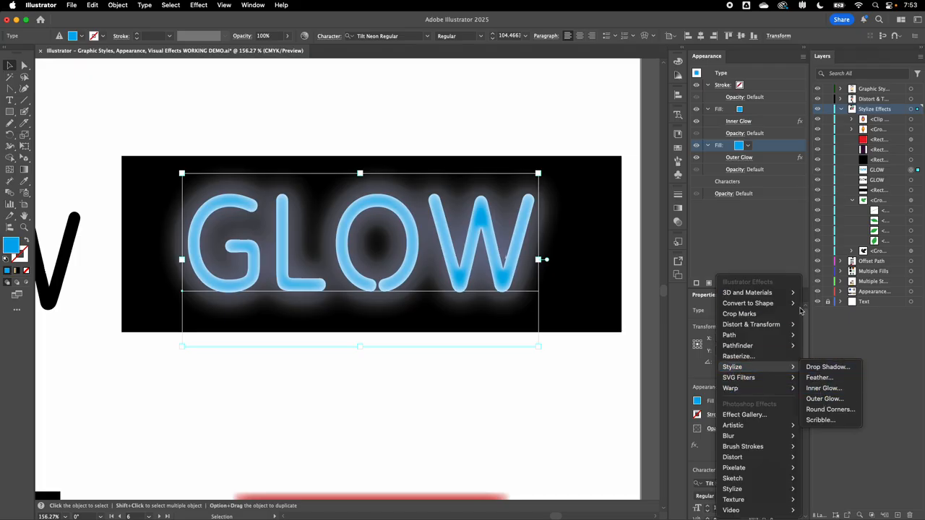
{"action": "left_click", "coordinate": [721, 283]}
{"action": "left_click", "coordinate": [738, 157]}
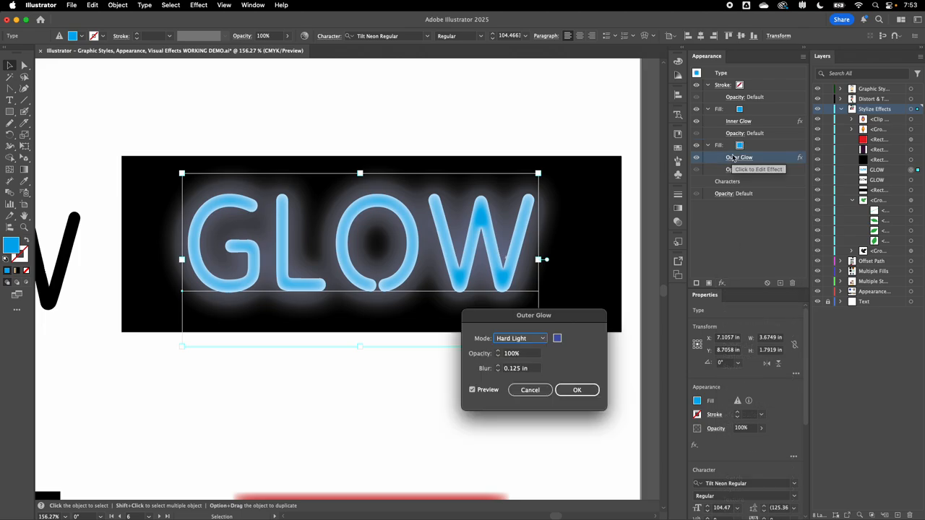
{"action": "left_click", "coordinate": [531, 339]}
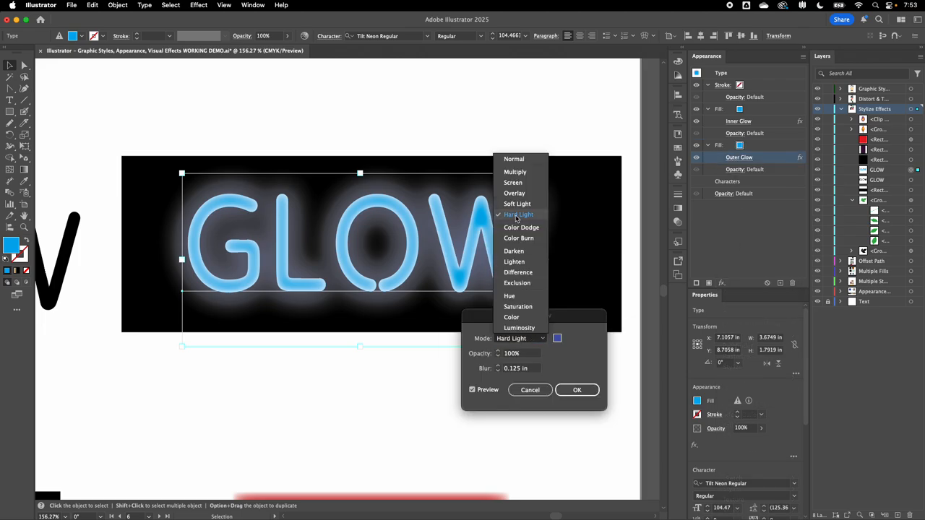
{"action": "left_click", "coordinate": [589, 390]}
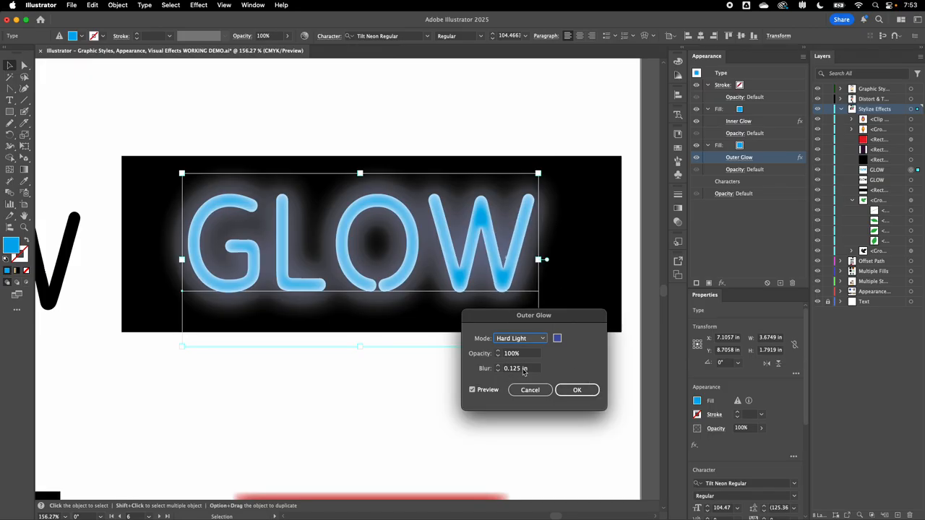
{"action": "left_click", "coordinate": [574, 393]}
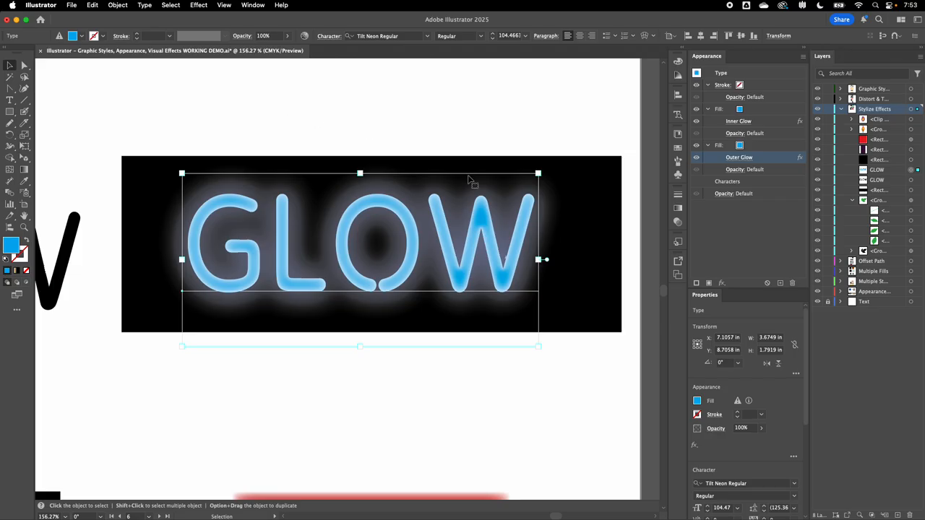
Toggle the visibility of the outer-glow fill and the inner-glow fill off and back on to compare them.
{"action": "left_click", "coordinate": [698, 147]}
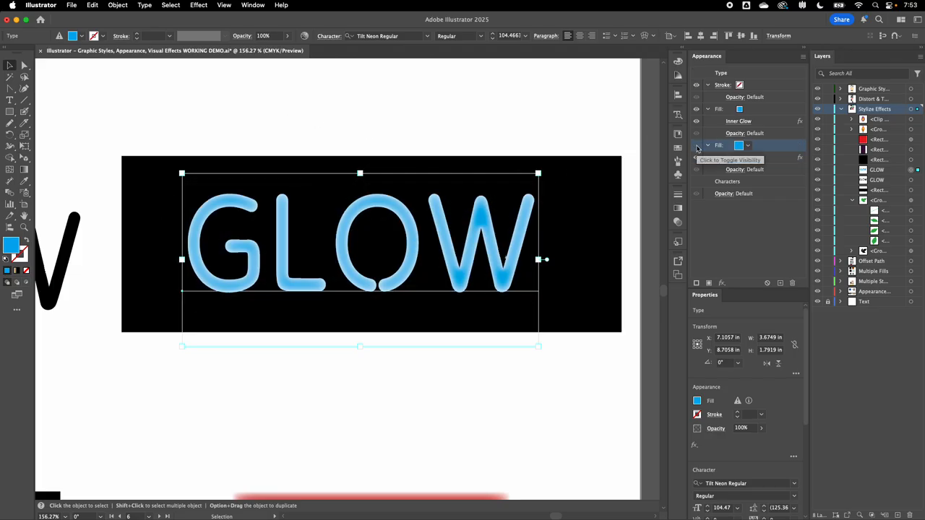
{"action": "left_click", "coordinate": [698, 147]}
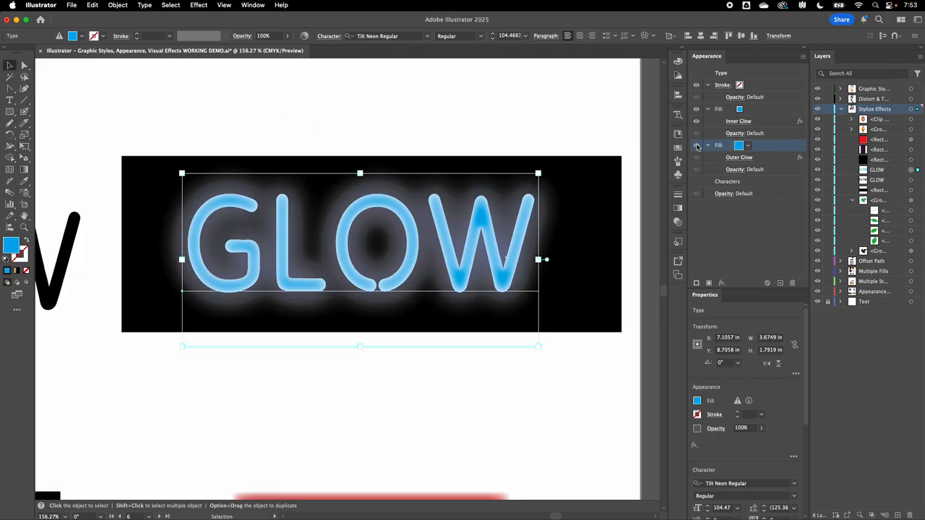
{"action": "left_click", "coordinate": [697, 147]}
{"action": "left_click", "coordinate": [697, 147]}
{"action": "left_click", "coordinate": [697, 109]}
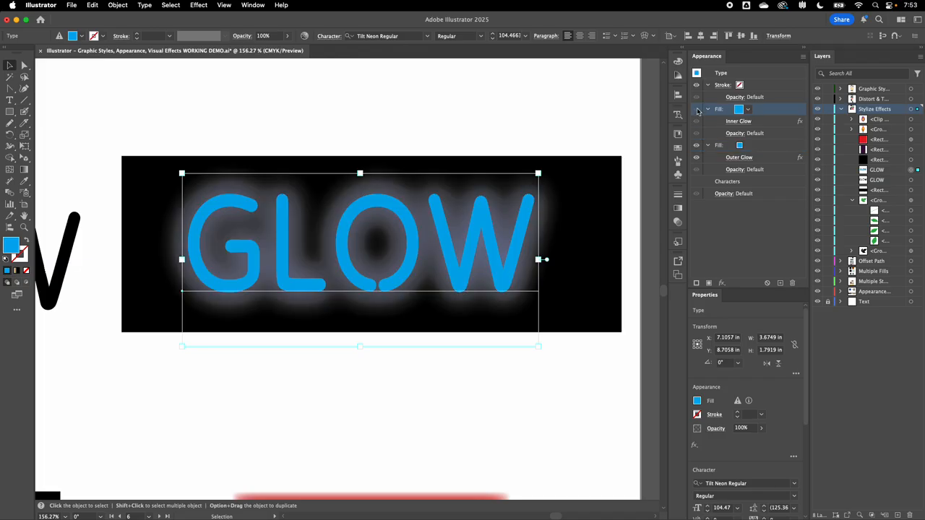
{"action": "left_click", "coordinate": [697, 109]}
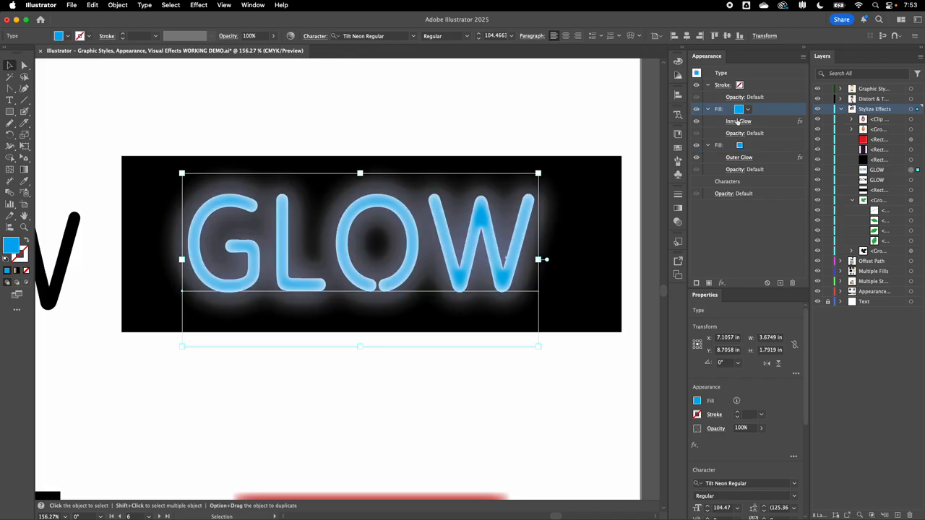
Hide the inner-glow fill of the neon GLOW text and show it again to compare the difference.
{"action": "left_click", "coordinate": [697, 110]}
{"action": "left_click", "coordinate": [698, 110]}
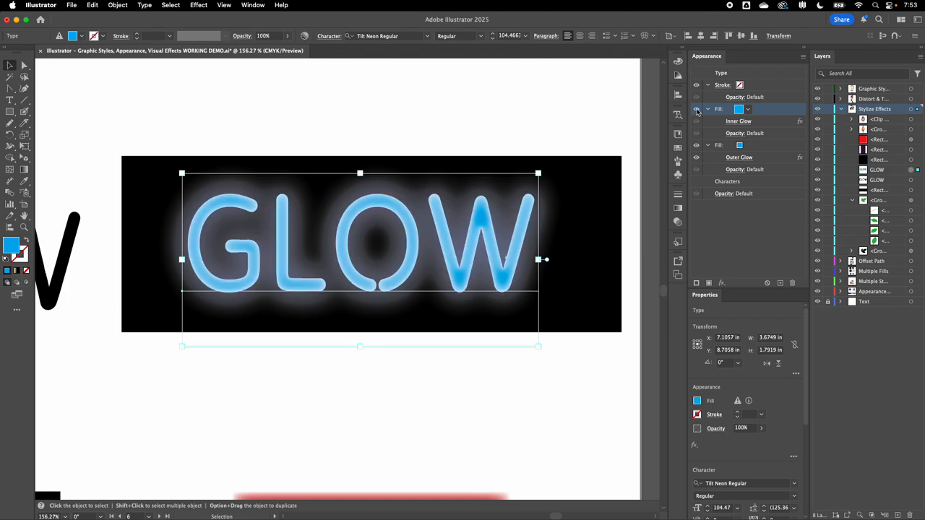
{"action": "left_click", "coordinate": [697, 109]}
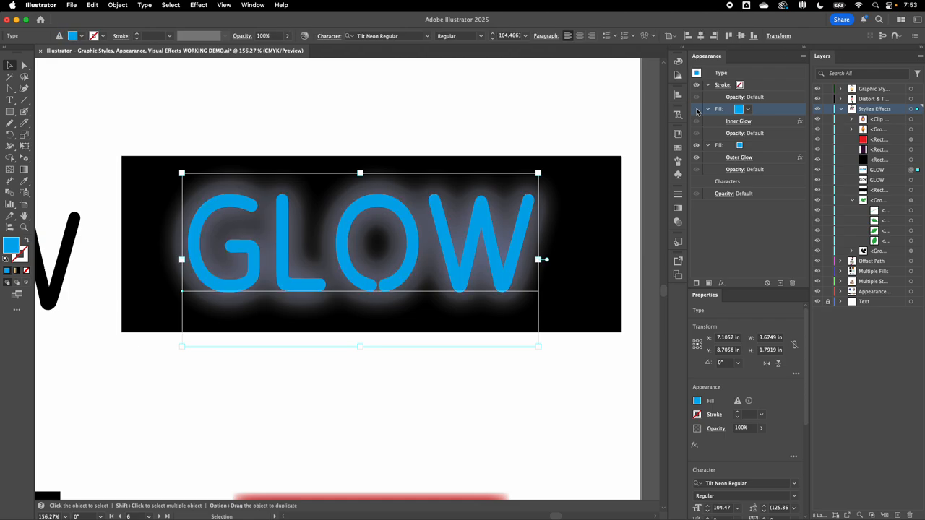
{"action": "left_click", "coordinate": [697, 109]}
Open the text's Inner Glow settings and review its blending mode list, opacity and blur before confirming.
{"action": "left_click", "coordinate": [738, 121]}
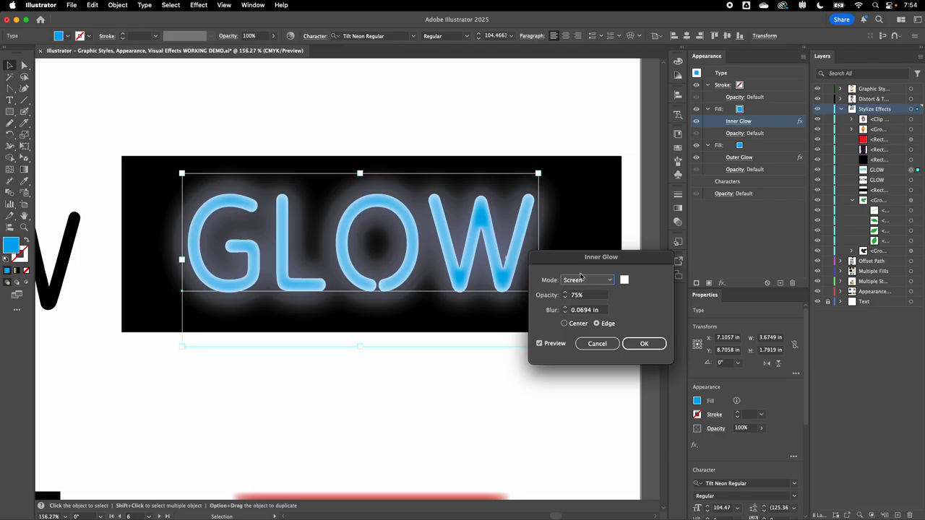
{"action": "left_click", "coordinate": [584, 281]}
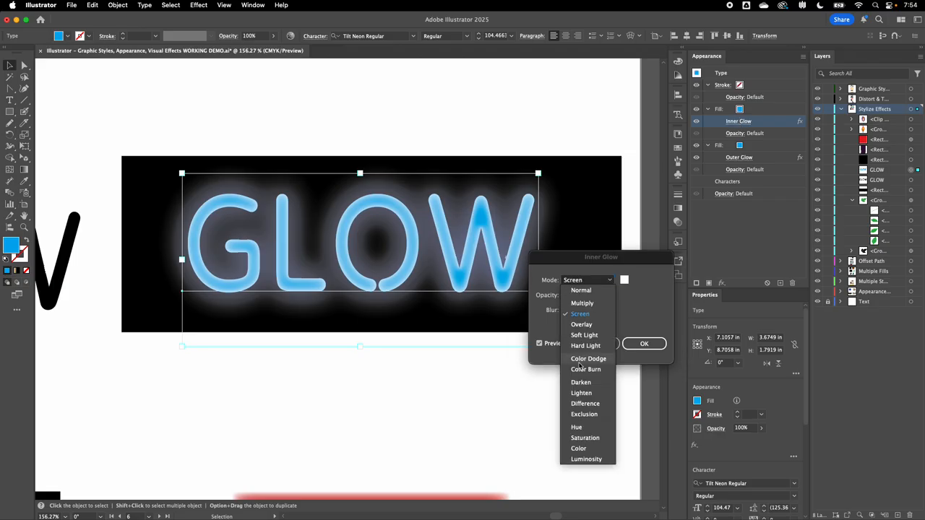
{"action": "left_click", "coordinate": [593, 269]}
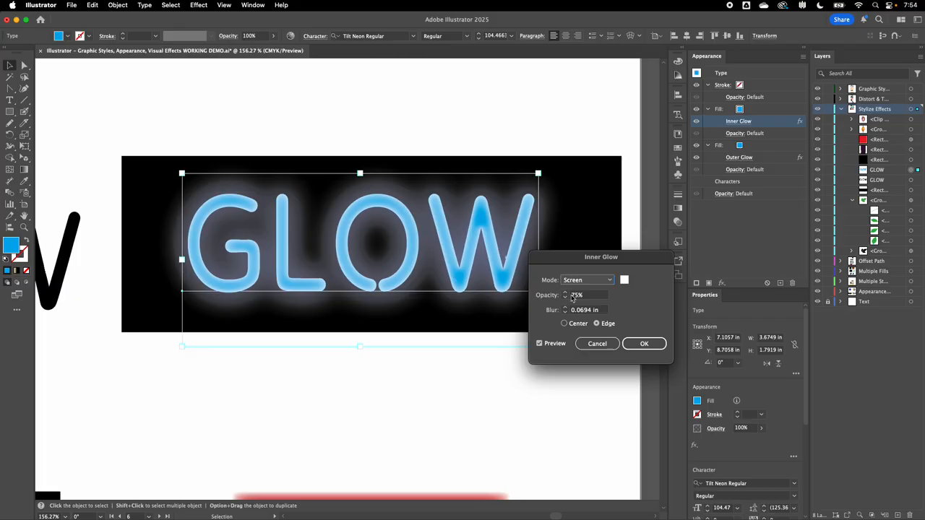
{"action": "left_click", "coordinate": [639, 346]}
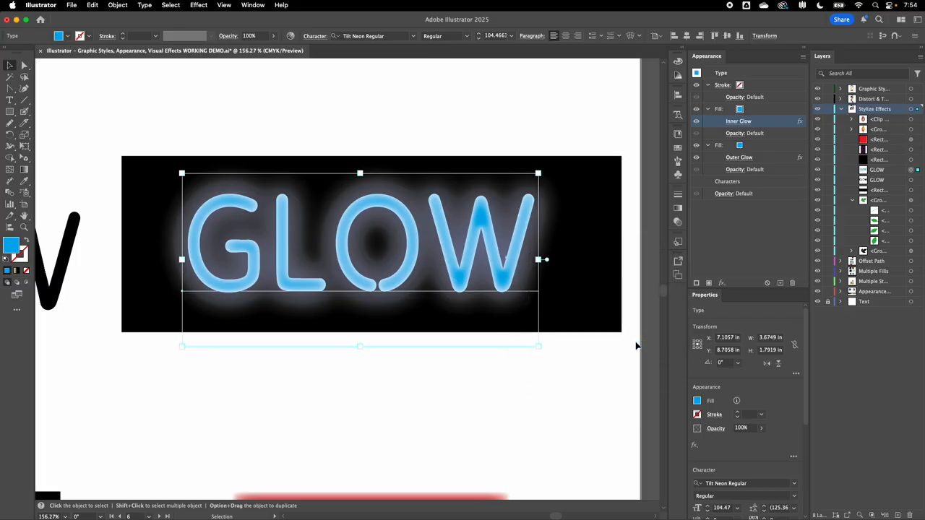
Navigate to the black and red squares and select each one to compare their appearance attributes.
{"action": "left_click", "coordinate": [489, 420]}
{"action": "scroll", "coordinate": [489, 419], "scroll_direction": "down", "scroll_amount": 2}
{"action": "scroll", "coordinate": [488, 420], "scroll_direction": "down", "scroll_amount": 2}
{"action": "scroll", "coordinate": [489, 419], "scroll_direction": "down", "scroll_amount": 6}
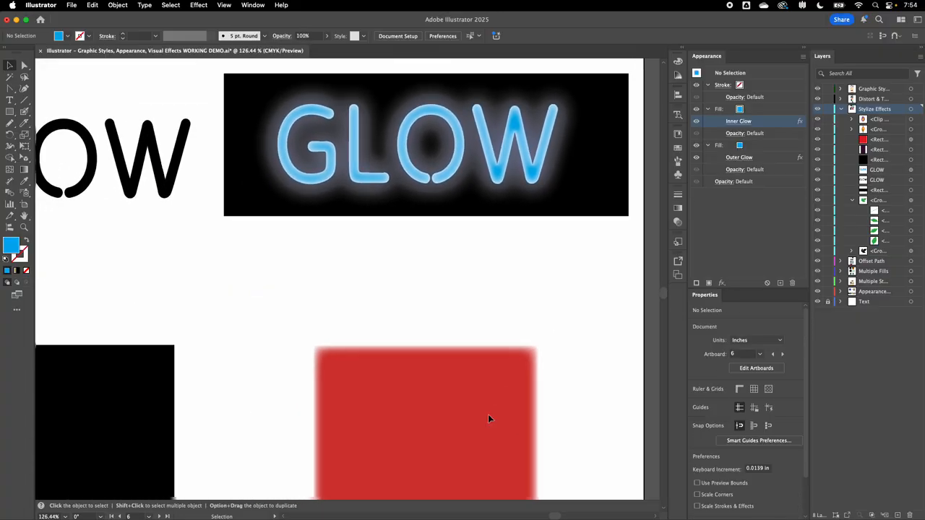
{"action": "scroll", "coordinate": [489, 418], "scroll_direction": "down", "scroll_amount": 3}
{"action": "scroll", "coordinate": [489, 419], "scroll_direction": "down", "scroll_amount": 2}
{"action": "scroll", "coordinate": [489, 419], "scroll_direction": "left", "scroll_amount": 1}
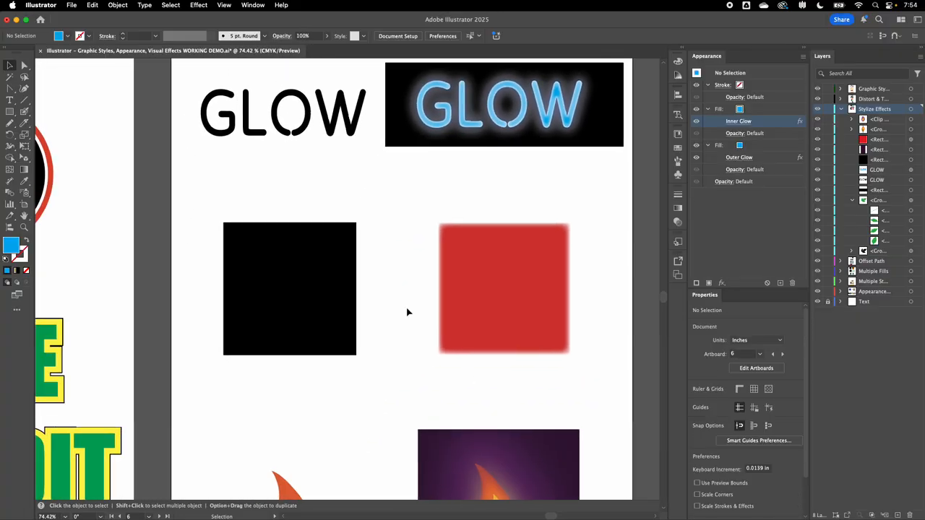
{"action": "scroll", "coordinate": [473, 294], "scroll_direction": "up", "scroll_amount": 1}
{"action": "scroll", "coordinate": [472, 295], "scroll_direction": "up", "scroll_amount": 3}
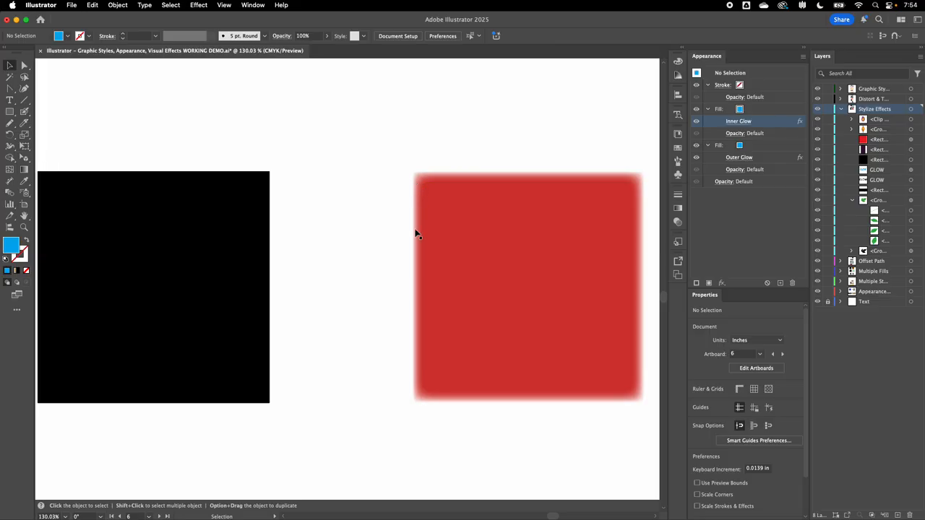
{"action": "scroll", "coordinate": [455, 218], "scroll_direction": "down", "scroll_amount": 2}
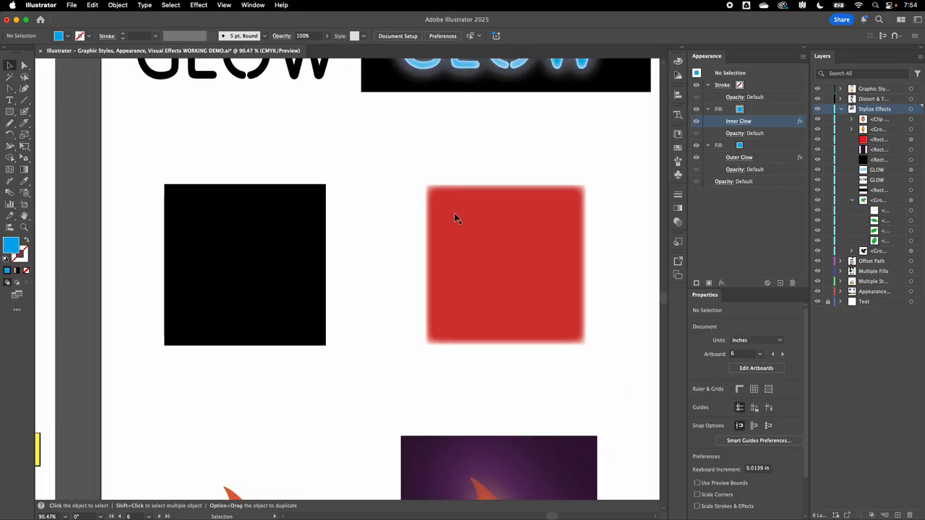
{"action": "left_click", "coordinate": [283, 243]}
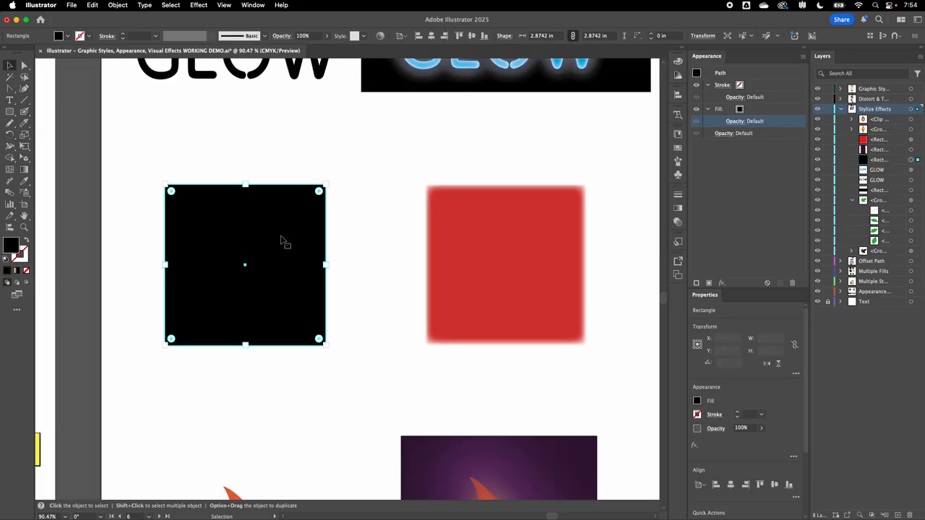
{"action": "left_click", "coordinate": [466, 233]}
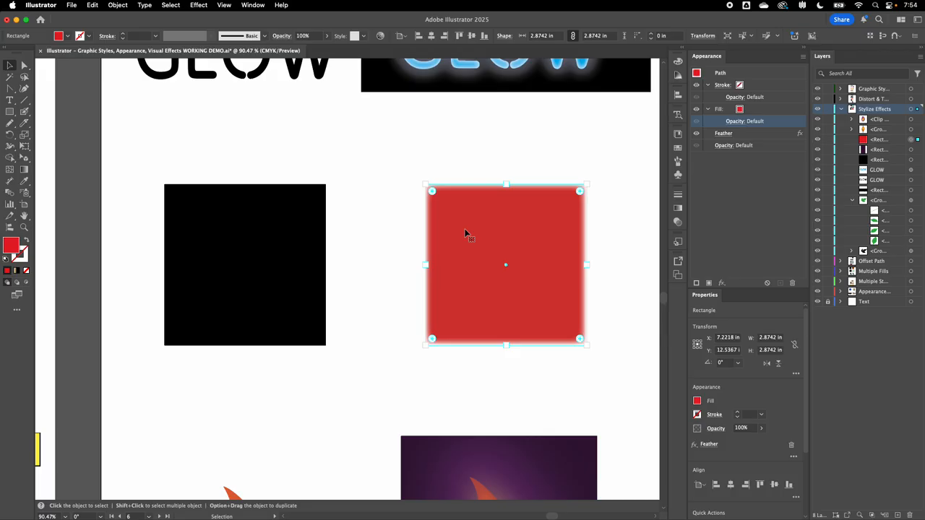
Hide the Feather effect on the red square and then restore it to compare the edges.
{"action": "left_click", "coordinate": [696, 134]}
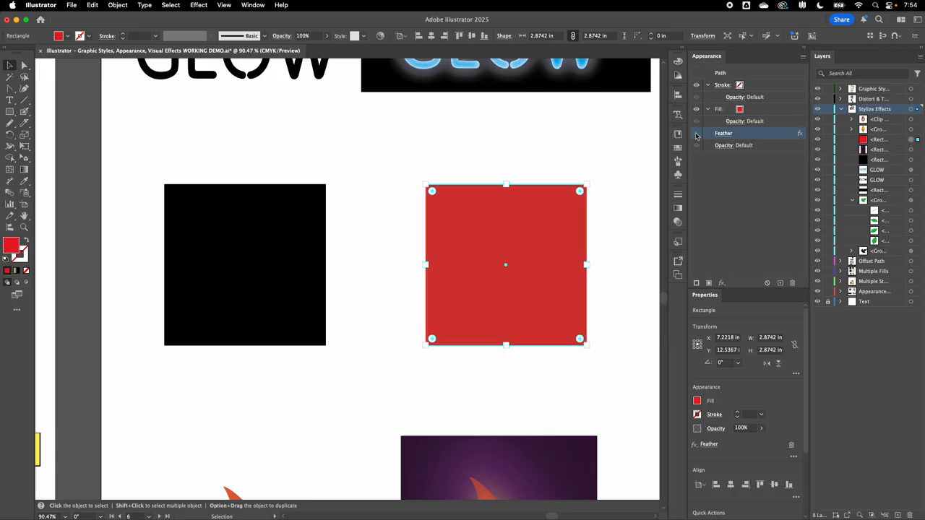
{"action": "left_click", "coordinate": [613, 207]}
{"action": "scroll", "coordinate": [613, 207], "scroll_direction": "right", "scroll_amount": 3}
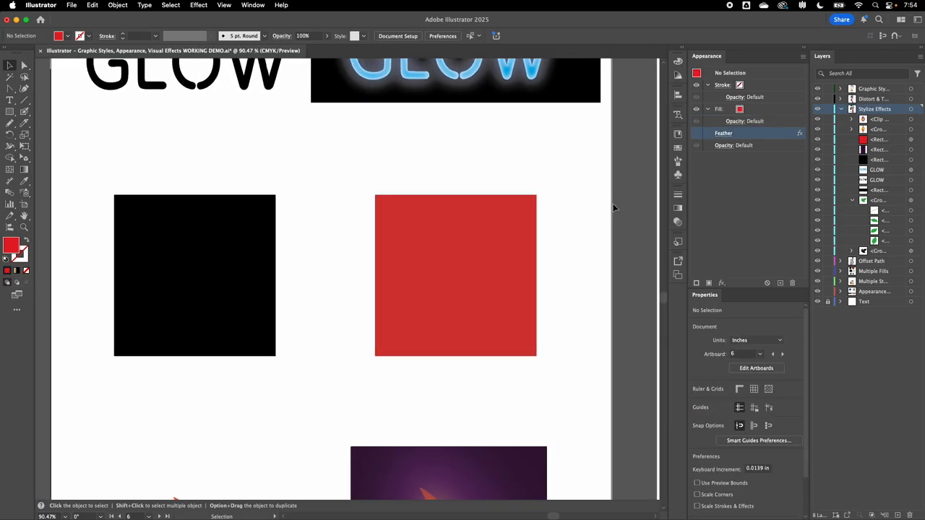
{"action": "scroll", "coordinate": [554, 216], "scroll_direction": "up", "scroll_amount": 2}
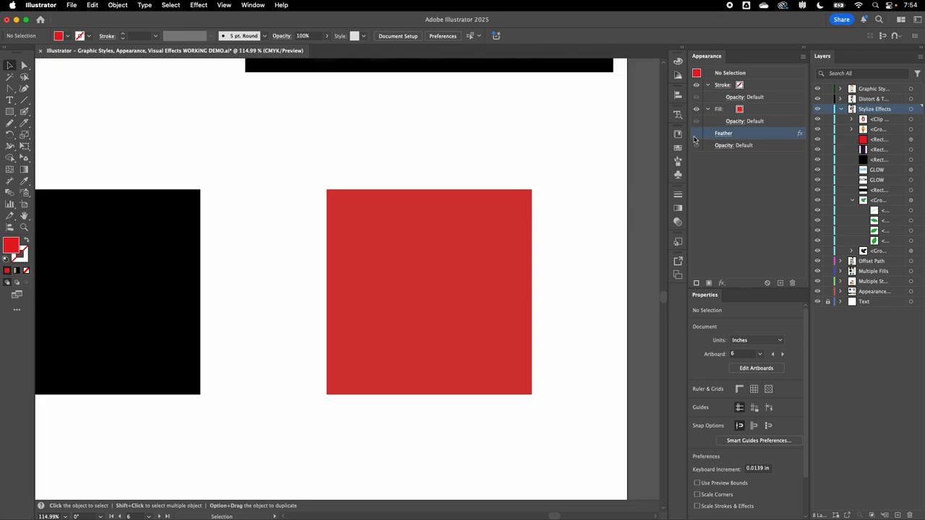
{"action": "left_click", "coordinate": [530, 209]}
{"action": "left_click", "coordinate": [697, 134]}
{"action": "left_click", "coordinate": [607, 201]}
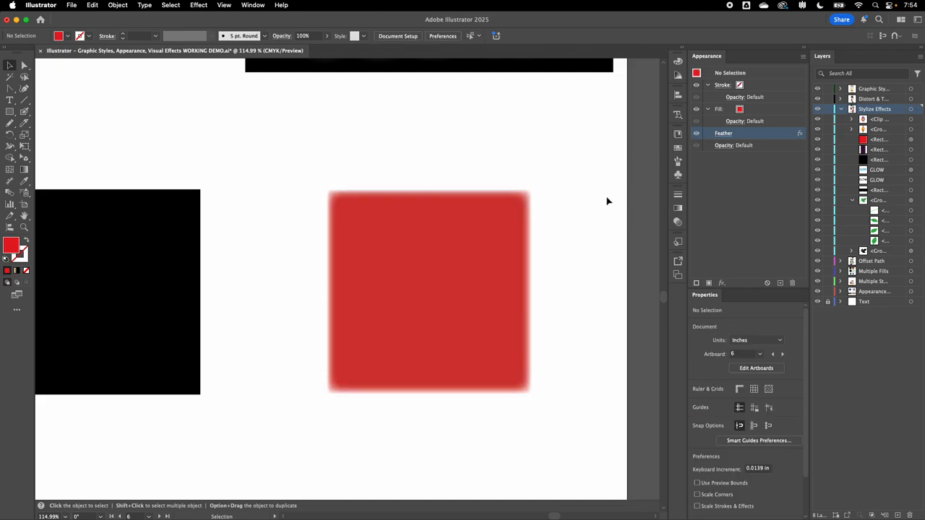
Move the red square upward and then back down to its original spot.
{"action": "left_click_drag", "start_coordinate": [476, 267], "coordinate": [481, 157]}
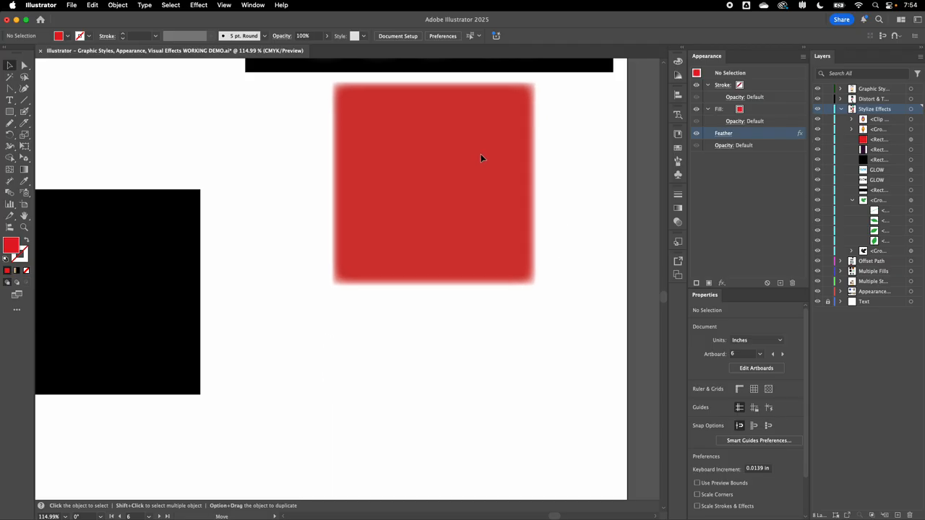
{"action": "scroll", "coordinate": [533, 169], "scroll_direction": "up", "scroll_amount": 3}
{"action": "scroll", "coordinate": [463, 251], "scroll_direction": "down", "scroll_amount": 1}
{"action": "scroll", "coordinate": [463, 250], "scroll_direction": "up", "scroll_amount": 1}
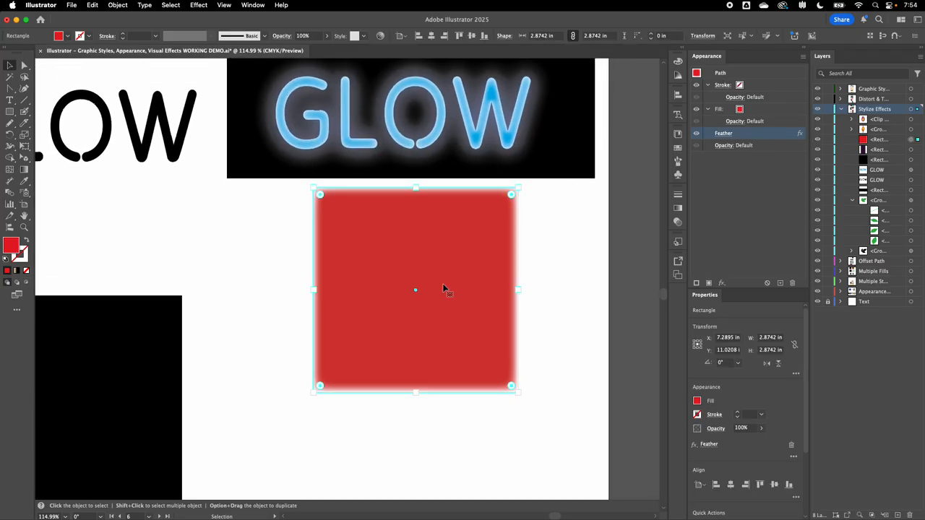
{"action": "left_click_drag", "start_coordinate": [443, 283], "coordinate": [440, 392]}
{"action": "scroll", "coordinate": [578, 360], "scroll_direction": "down", "scroll_amount": 3}
{"action": "scroll", "coordinate": [578, 360], "scroll_direction": "down", "scroll_amount": 2}
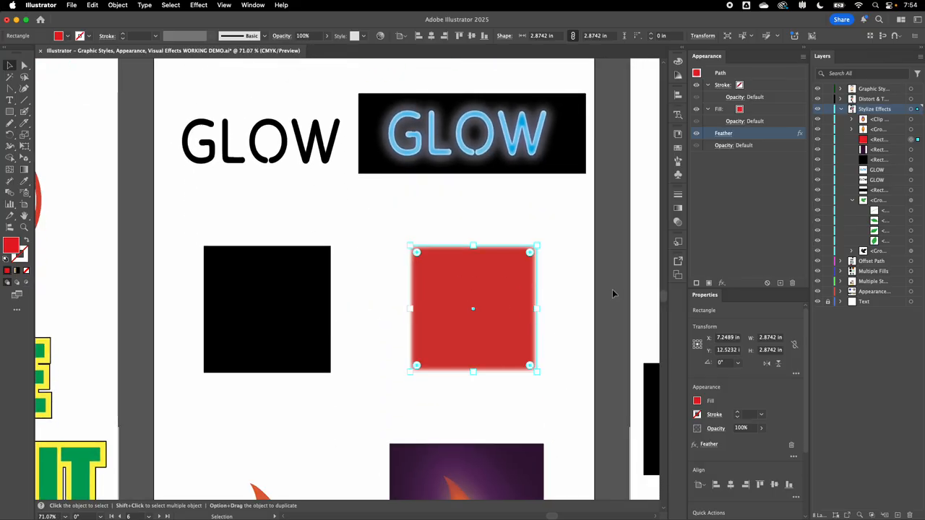
Locate the Feather entry under Stylize in the effects menu while the square's feather is briefly hidden.
{"action": "left_click", "coordinate": [697, 133]}
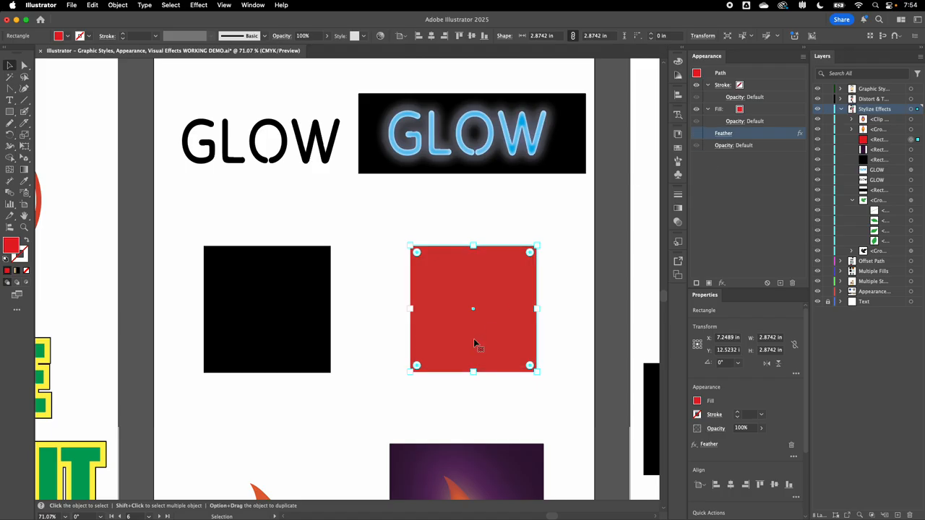
{"action": "left_click", "coordinate": [722, 283]}
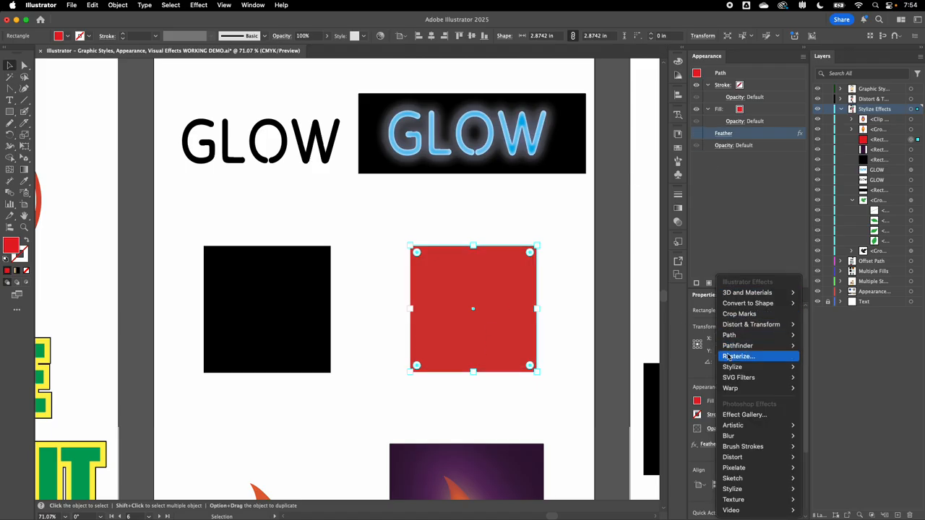
{"action": "mouse_move", "coordinate": [732, 367]}
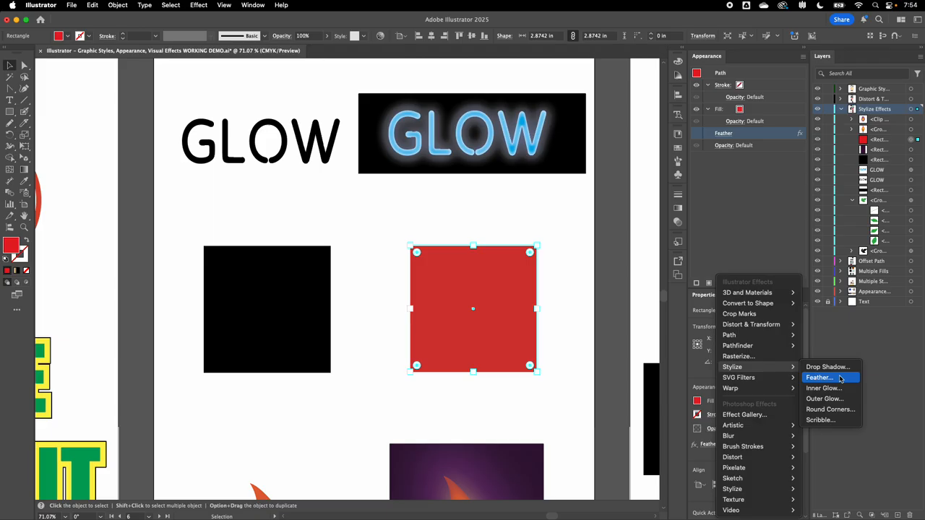
{"action": "left_click", "coordinate": [719, 191]}
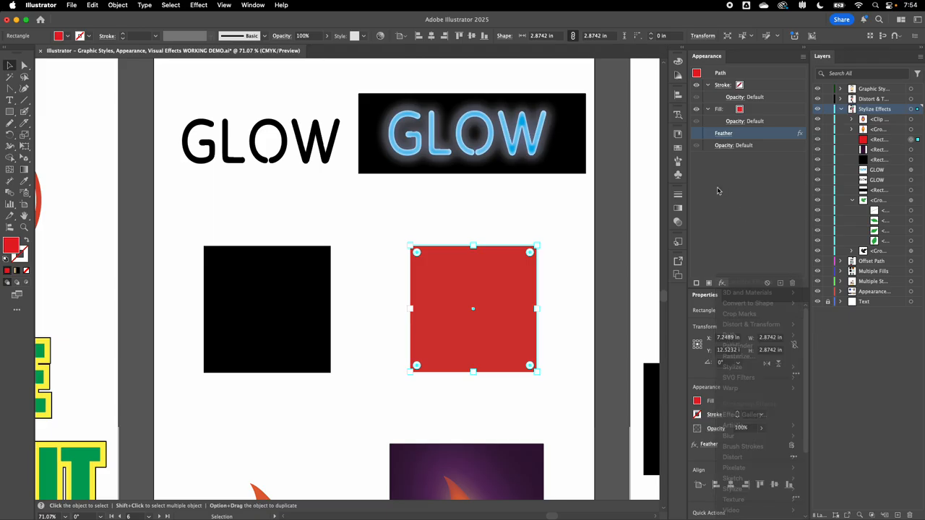
{"action": "left_click", "coordinate": [698, 134]}
Open the red square's Feather settings, adjust the radius and apply the change.
{"action": "left_click", "coordinate": [718, 135]}
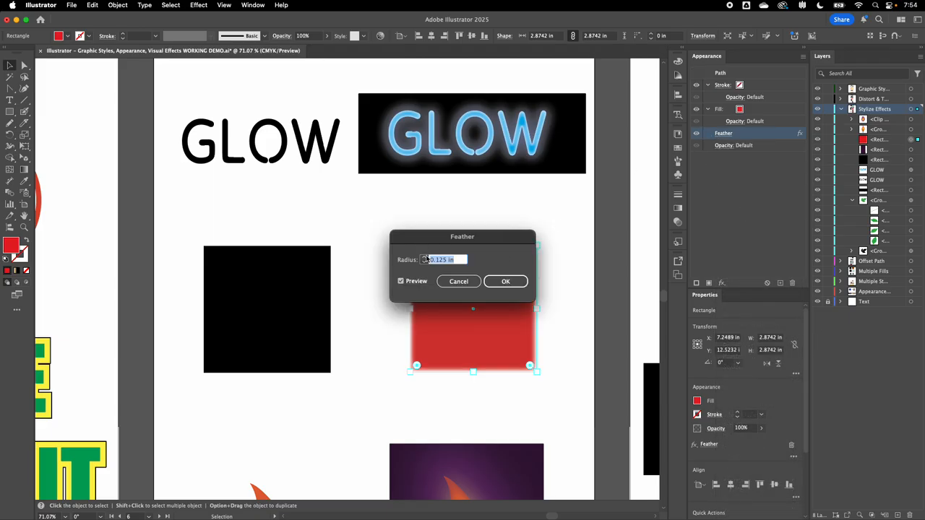
{"action": "left_click_drag", "start_coordinate": [421, 256], "coordinate": [519, 182]}
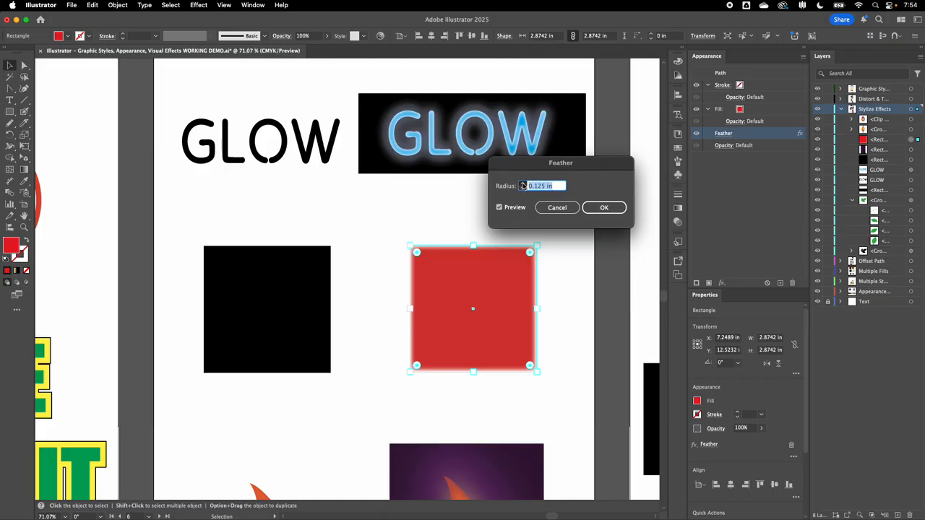
{"action": "left_click", "coordinate": [522, 183]}
{"action": "left_click", "coordinate": [523, 183]}
{"action": "left_click", "coordinate": [523, 188]}
{"action": "left_click", "coordinate": [524, 189]}
{"action": "left_click", "coordinate": [523, 183]}
{"action": "left_click", "coordinate": [523, 184]}
{"action": "left_click", "coordinate": [523, 188]}
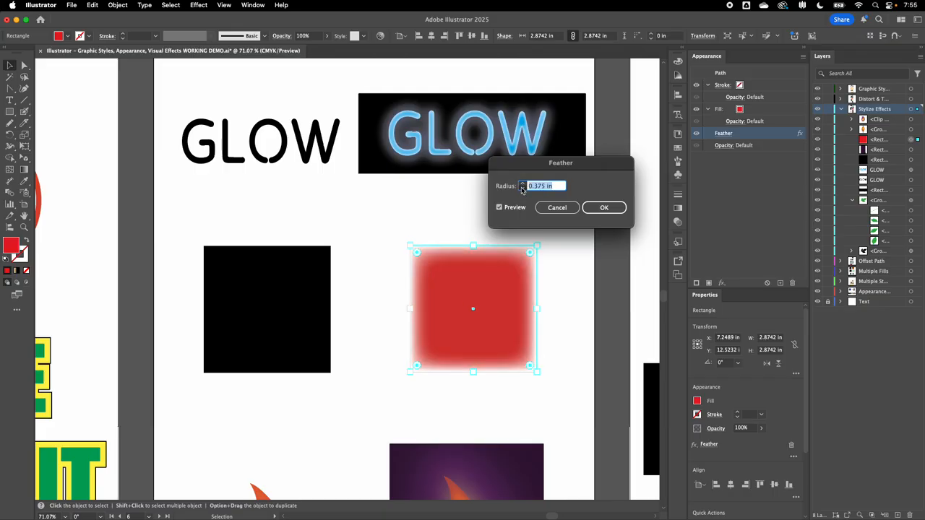
{"action": "left_click", "coordinate": [523, 189]}
{"action": "left_click", "coordinate": [604, 208]}
Expand the flame's clip group in Layers and target each flame and stem path in turn to inspect its effects.
{"action": "scroll", "coordinate": [548, 282], "scroll_direction": "down", "scroll_amount": 10}
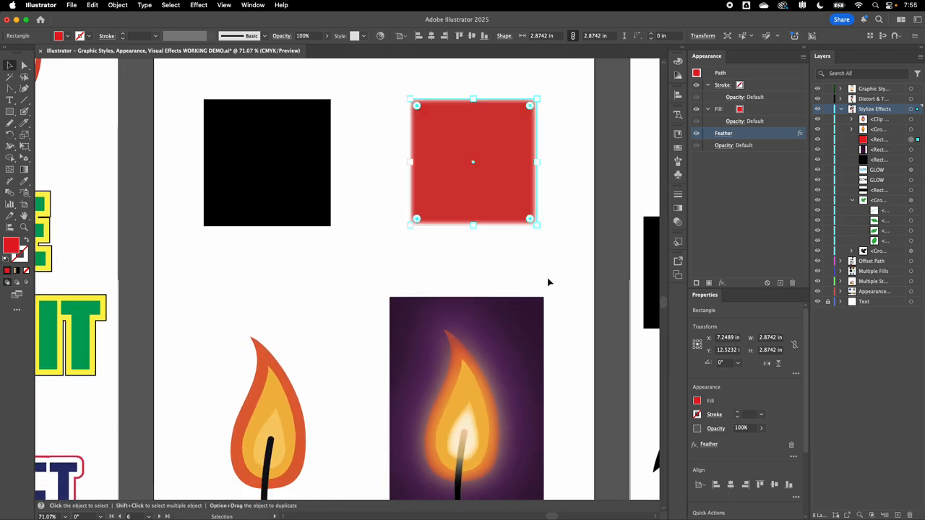
{"action": "scroll", "coordinate": [459, 263], "scroll_direction": "up", "scroll_amount": 3}
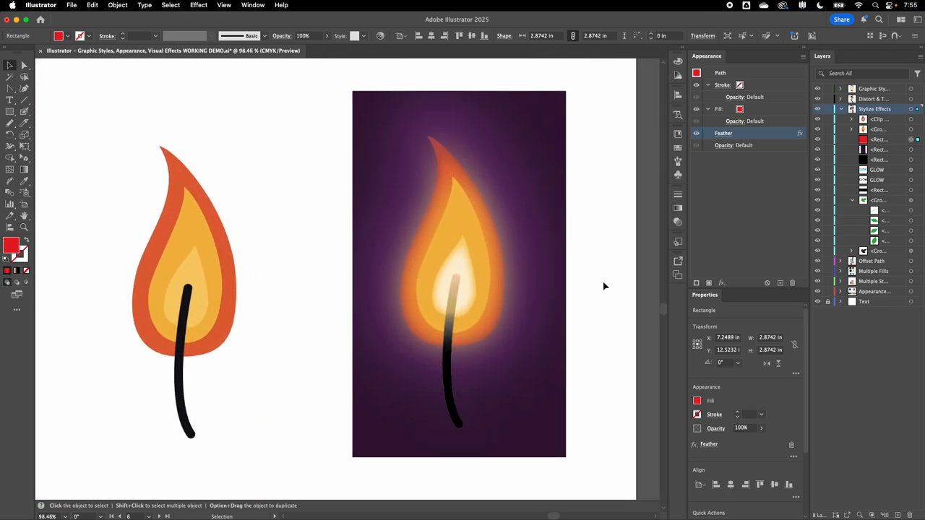
{"action": "scroll", "coordinate": [599, 276], "scroll_direction": "left", "scroll_amount": 1}
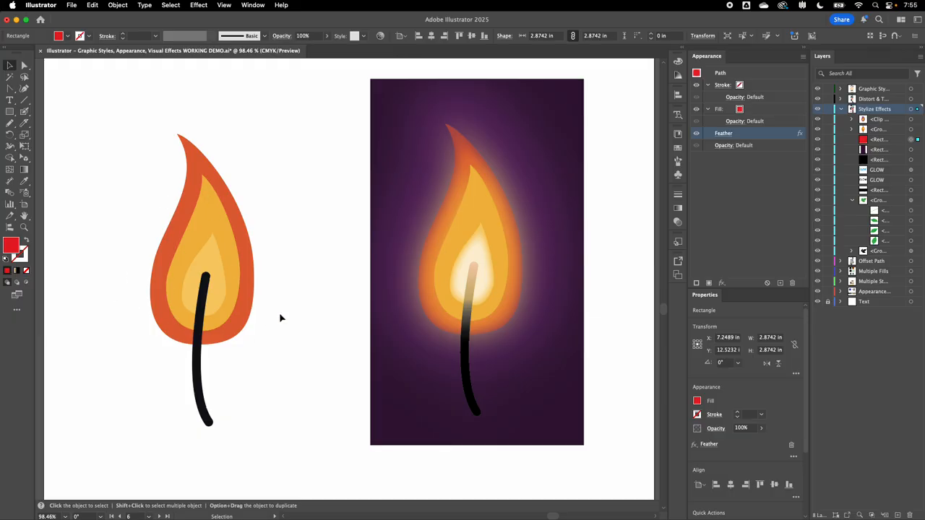
{"action": "left_click", "coordinate": [884, 120]}
{"action": "left_click", "coordinate": [854, 120]}
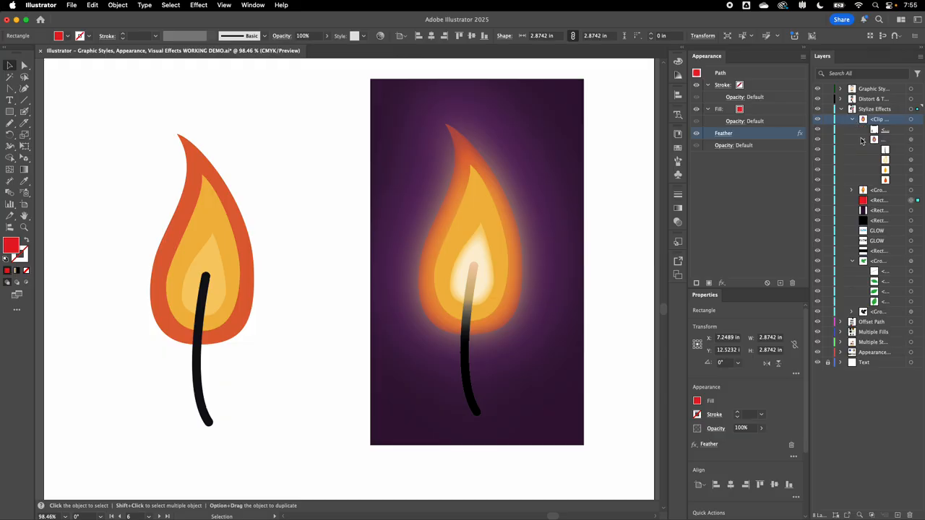
{"action": "left_click", "coordinate": [864, 140]}
{"action": "left_click", "coordinate": [864, 139]}
{"action": "left_click", "coordinate": [912, 180]}
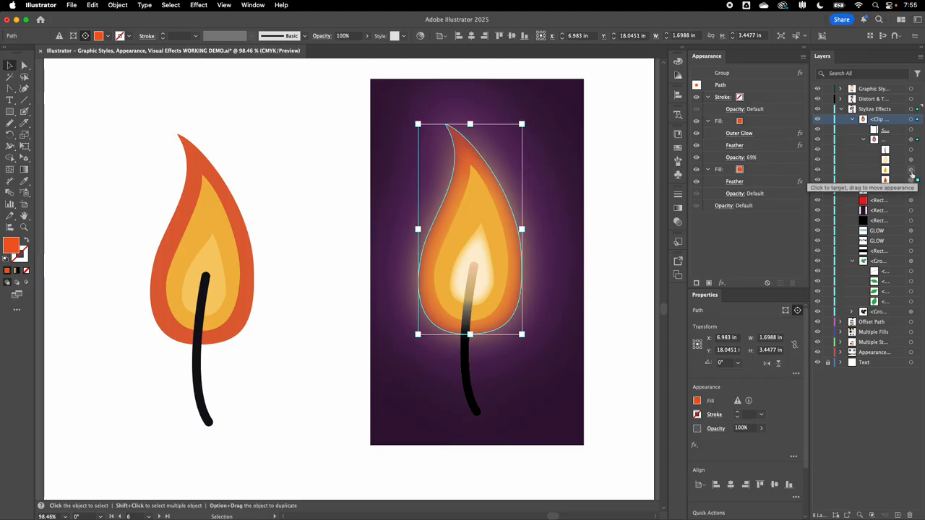
{"action": "left_click", "coordinate": [912, 170]}
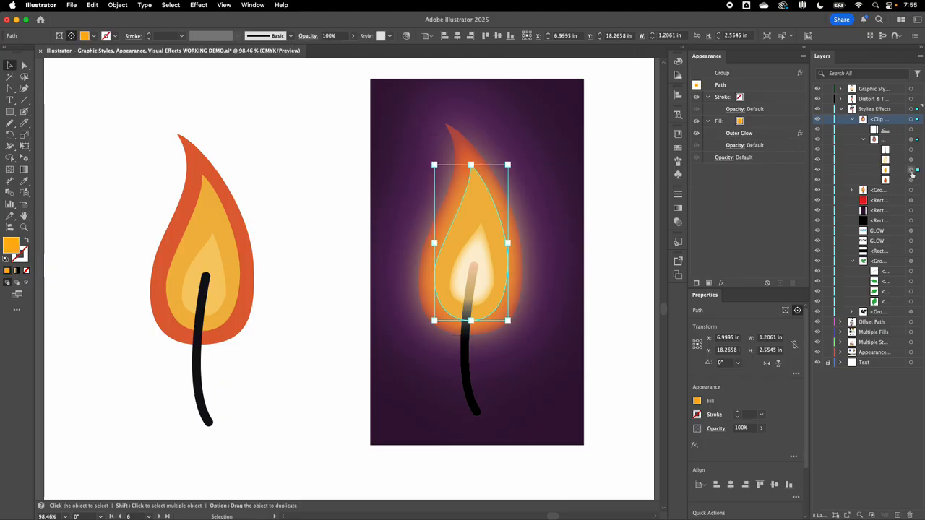
{"action": "left_click", "coordinate": [911, 160]}
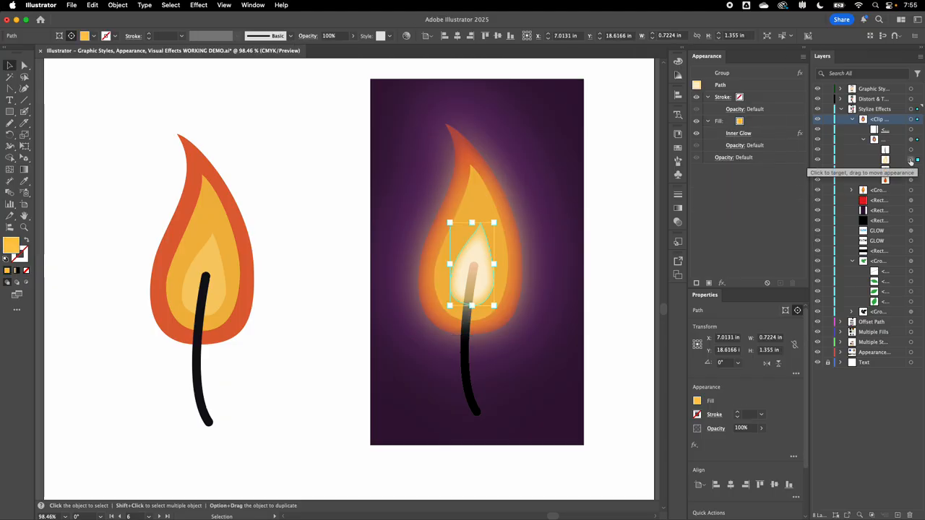
{"action": "left_click", "coordinate": [911, 150]}
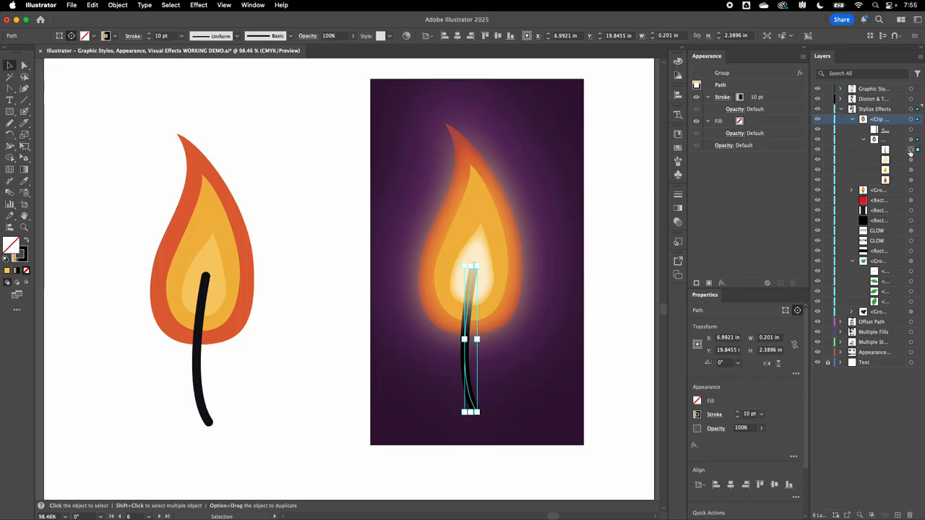
{"action": "left_click", "coordinate": [284, 318]}
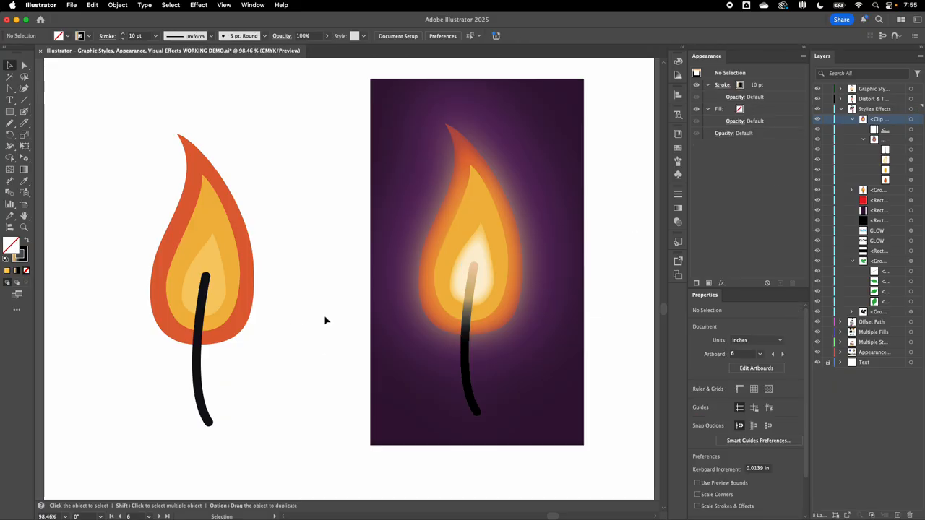
{"action": "scroll", "coordinate": [314, 339], "scroll_direction": "down", "scroll_amount": 3}
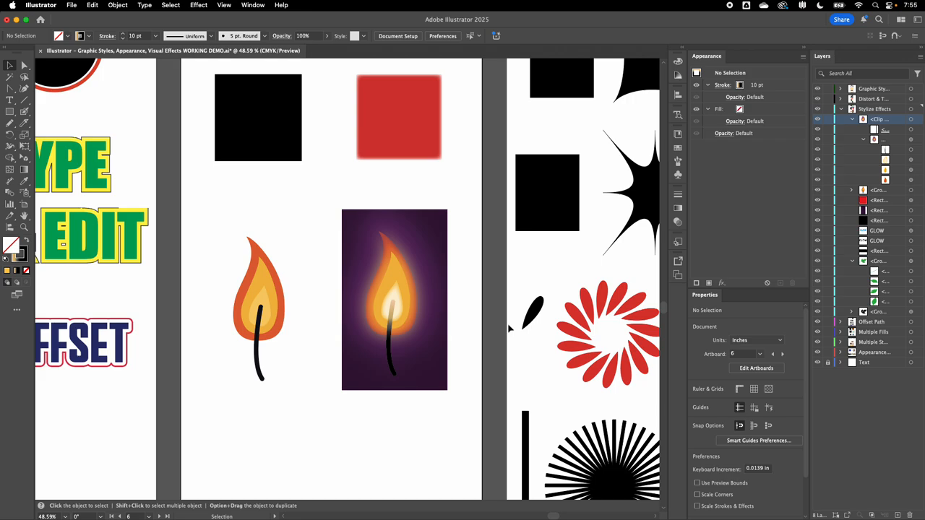
{"action": "scroll", "coordinate": [508, 323], "scroll_direction": "down", "scroll_amount": 2}
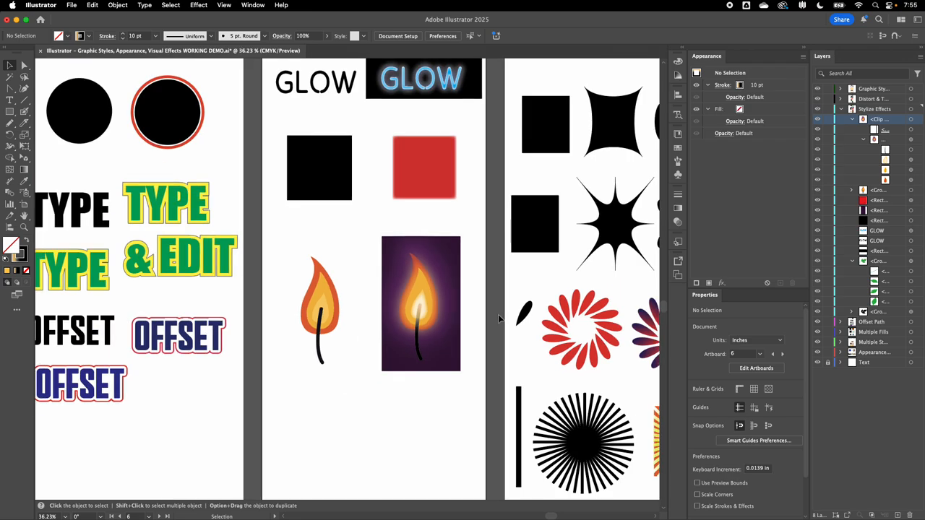